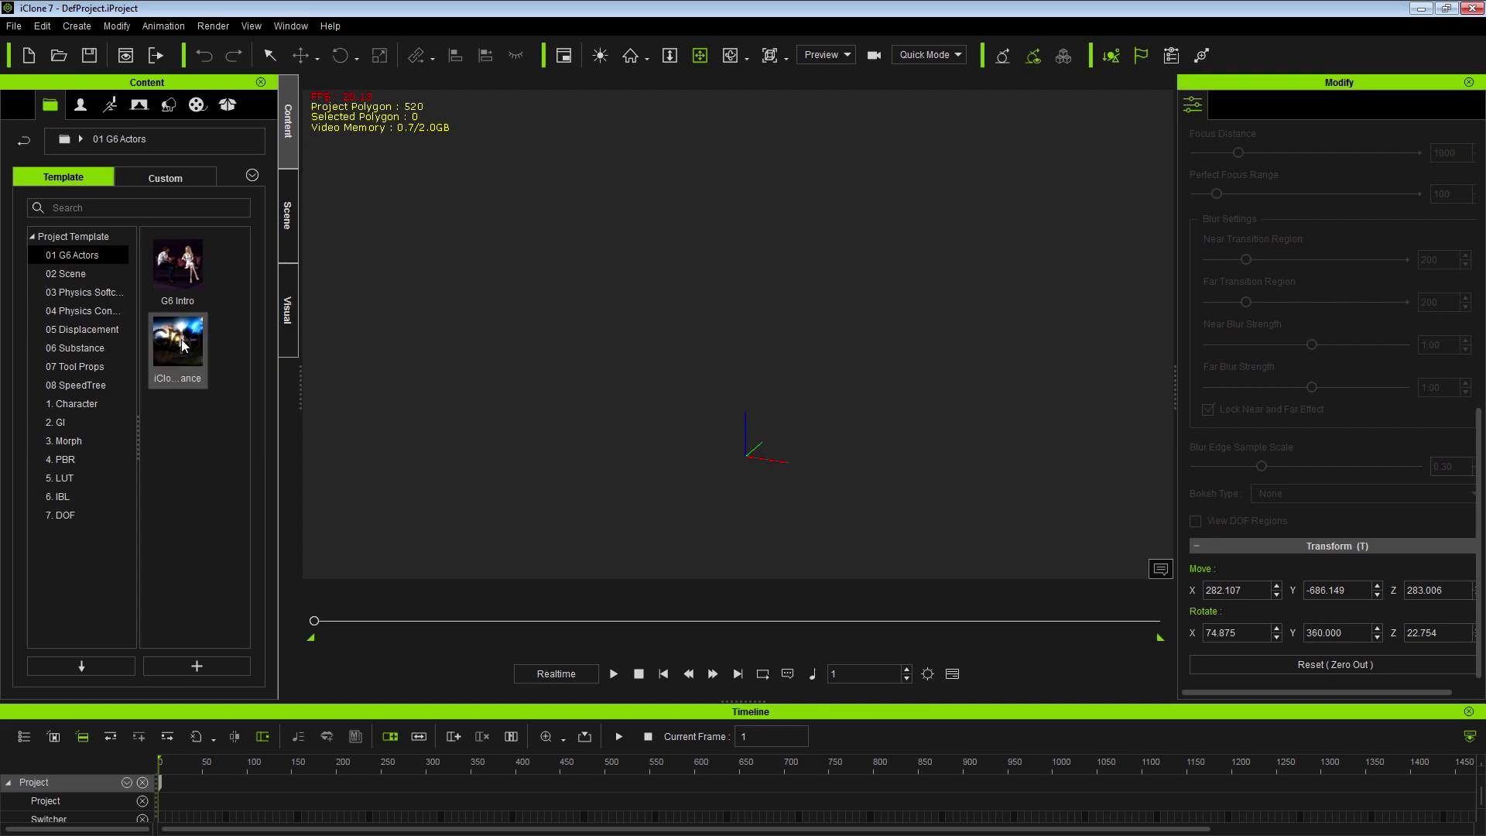
# Load the iClone Dance project template into the scene and play its animation
pyautogui.moveTo(183, 346); pyautogui.dragTo(555, 372)
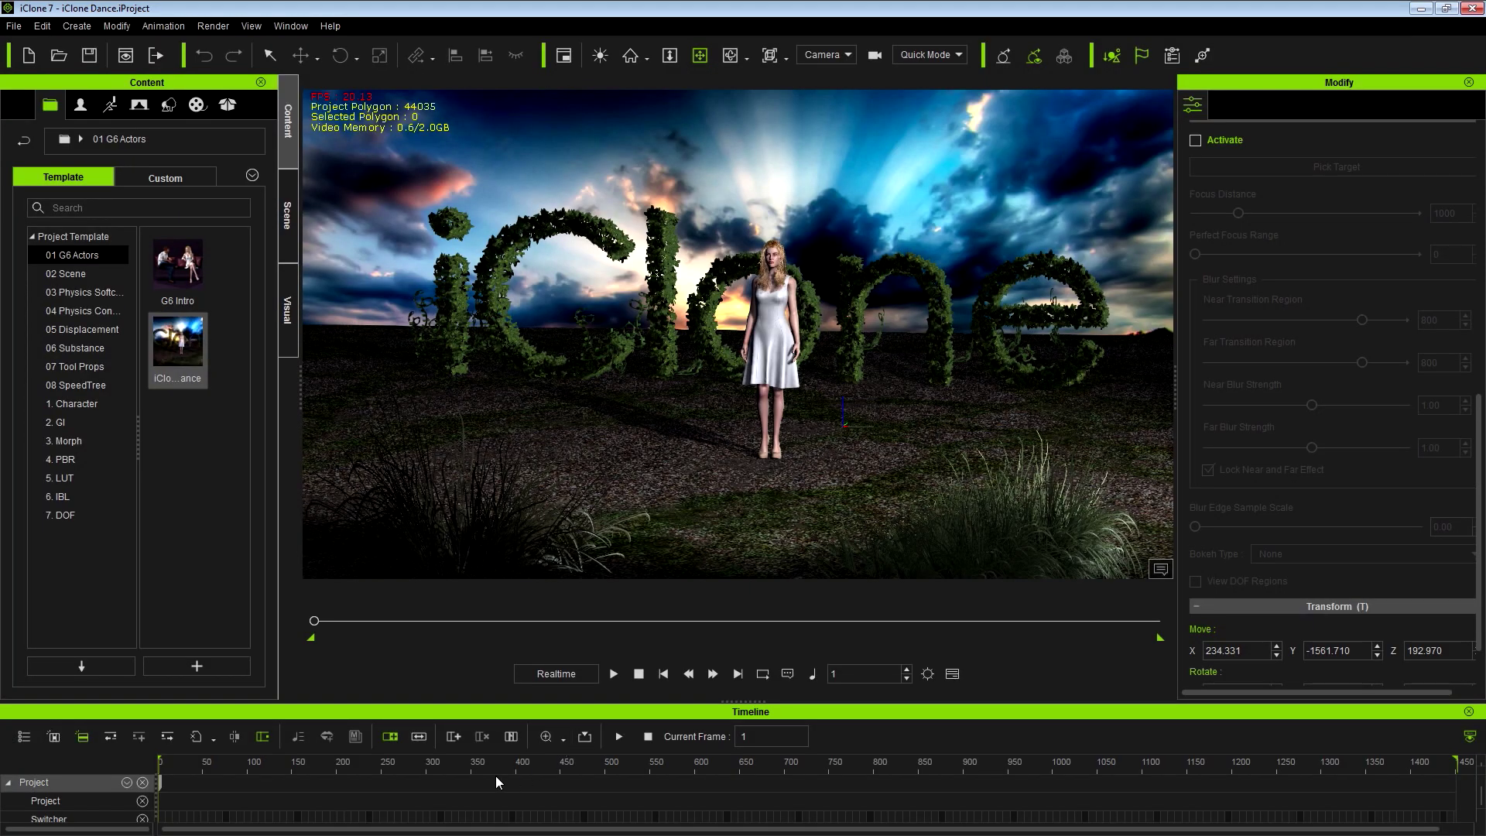
pyautogui.click(613, 673)
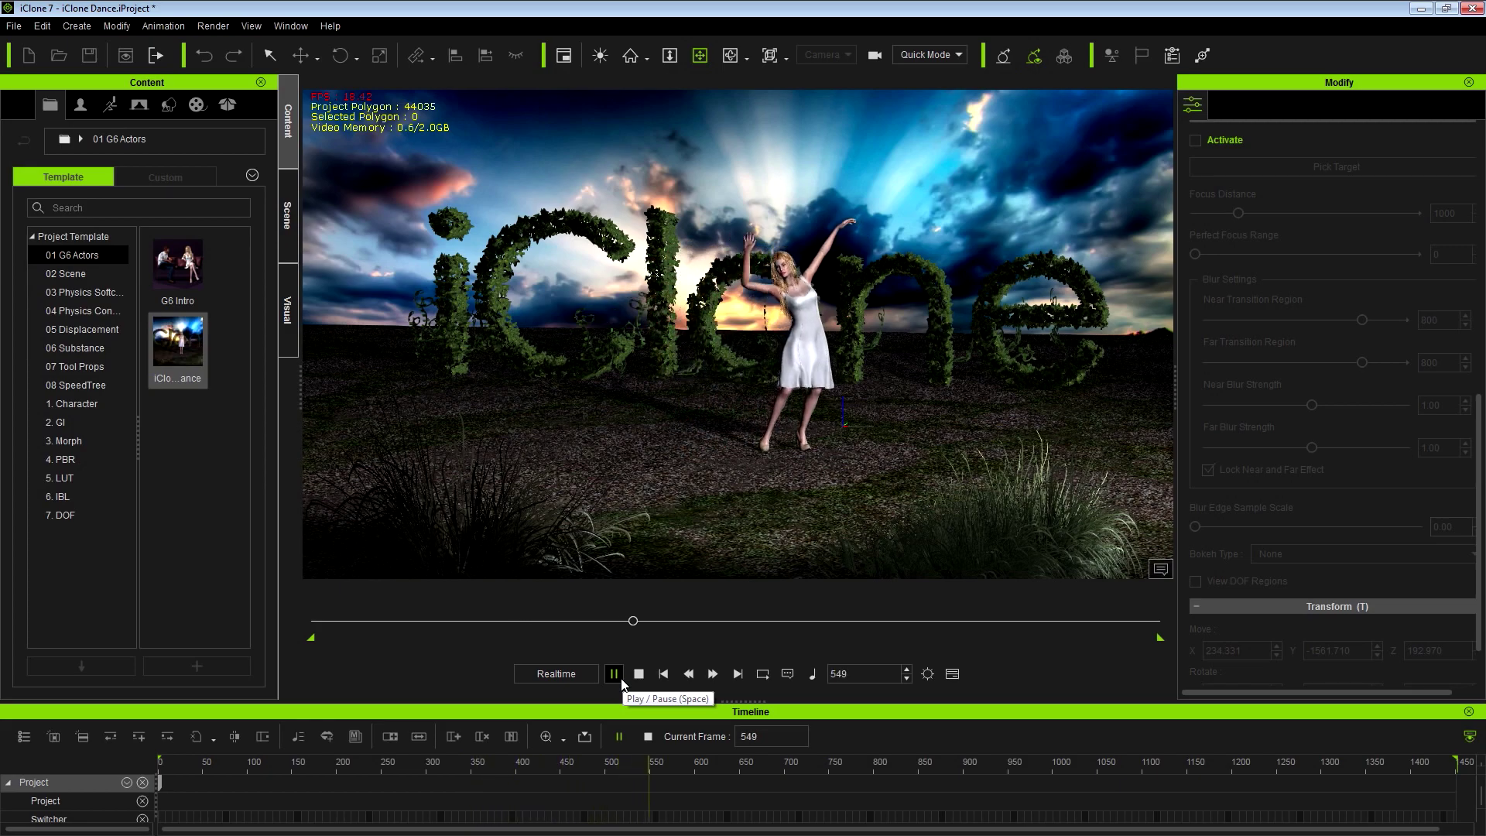
# At frame 1402, move the camera into a head-and-shoulders close-up of the woman, and play the animation from the start
pyautogui.click(206, 765)
pyautogui.moveTo(206, 770); pyautogui.dragTo(1278, 797)
pyautogui.moveTo(1384, 791)
pyautogui.mouseDown()
pyautogui.moveTo(1443, 786)
pyautogui.moveTo(1412, 790)
pyautogui.mouseUp()
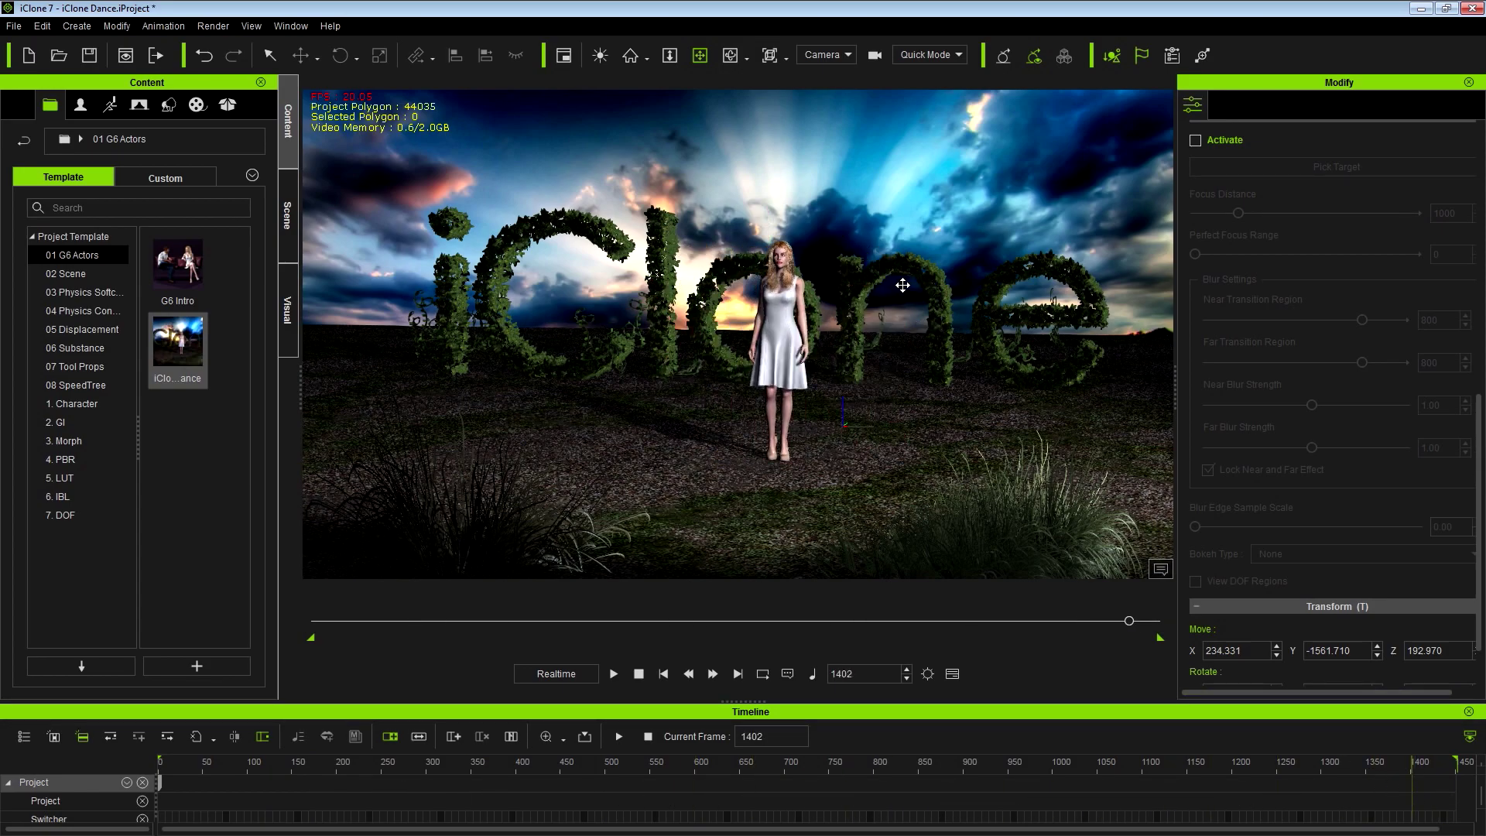
pyautogui.click(270, 55)
pyautogui.click(780, 282)
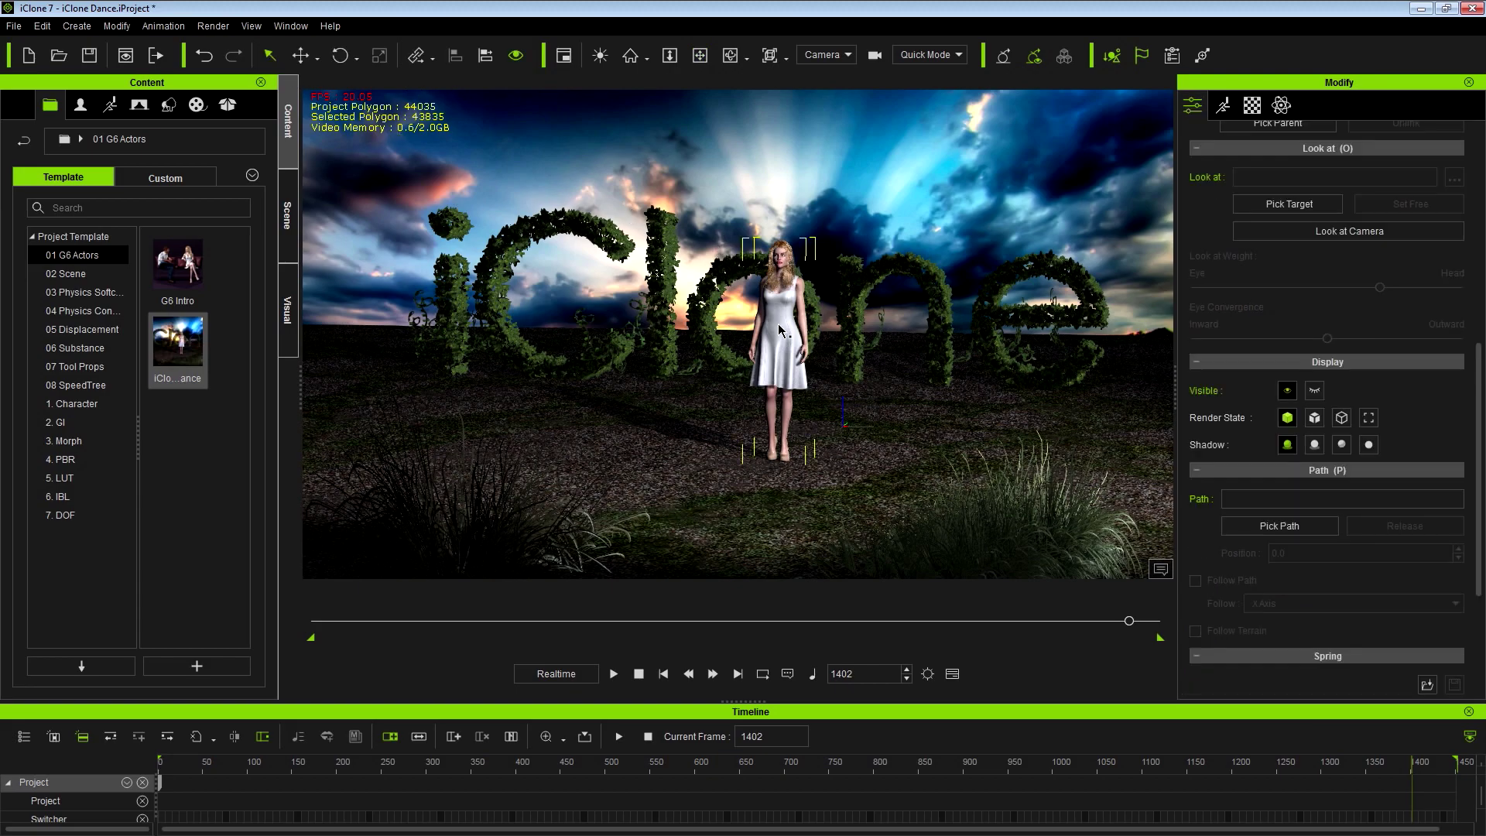
pyautogui.scroll(10, 802, 275)
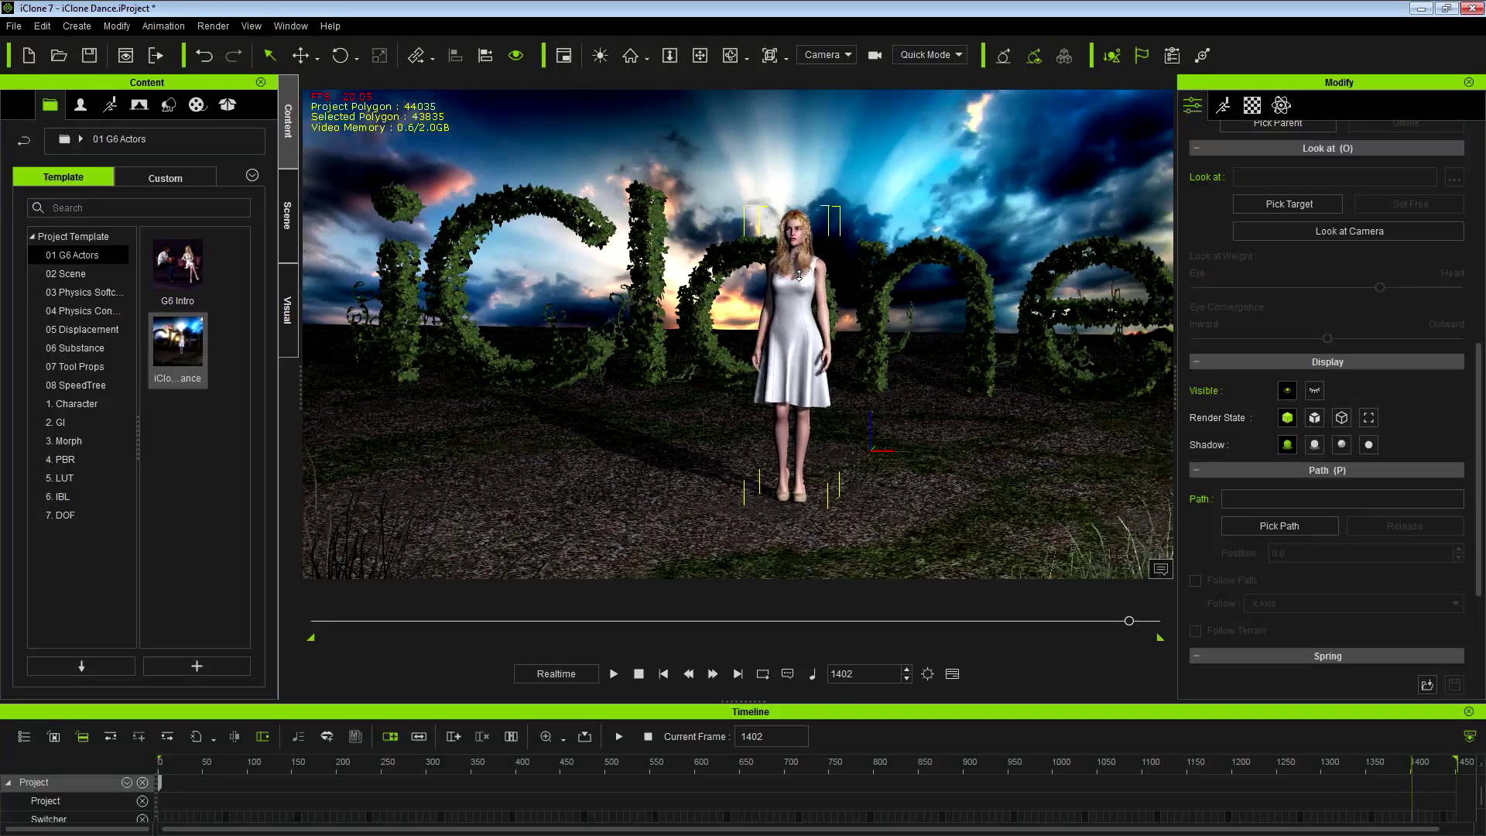
pyautogui.scroll(5, 802, 280)
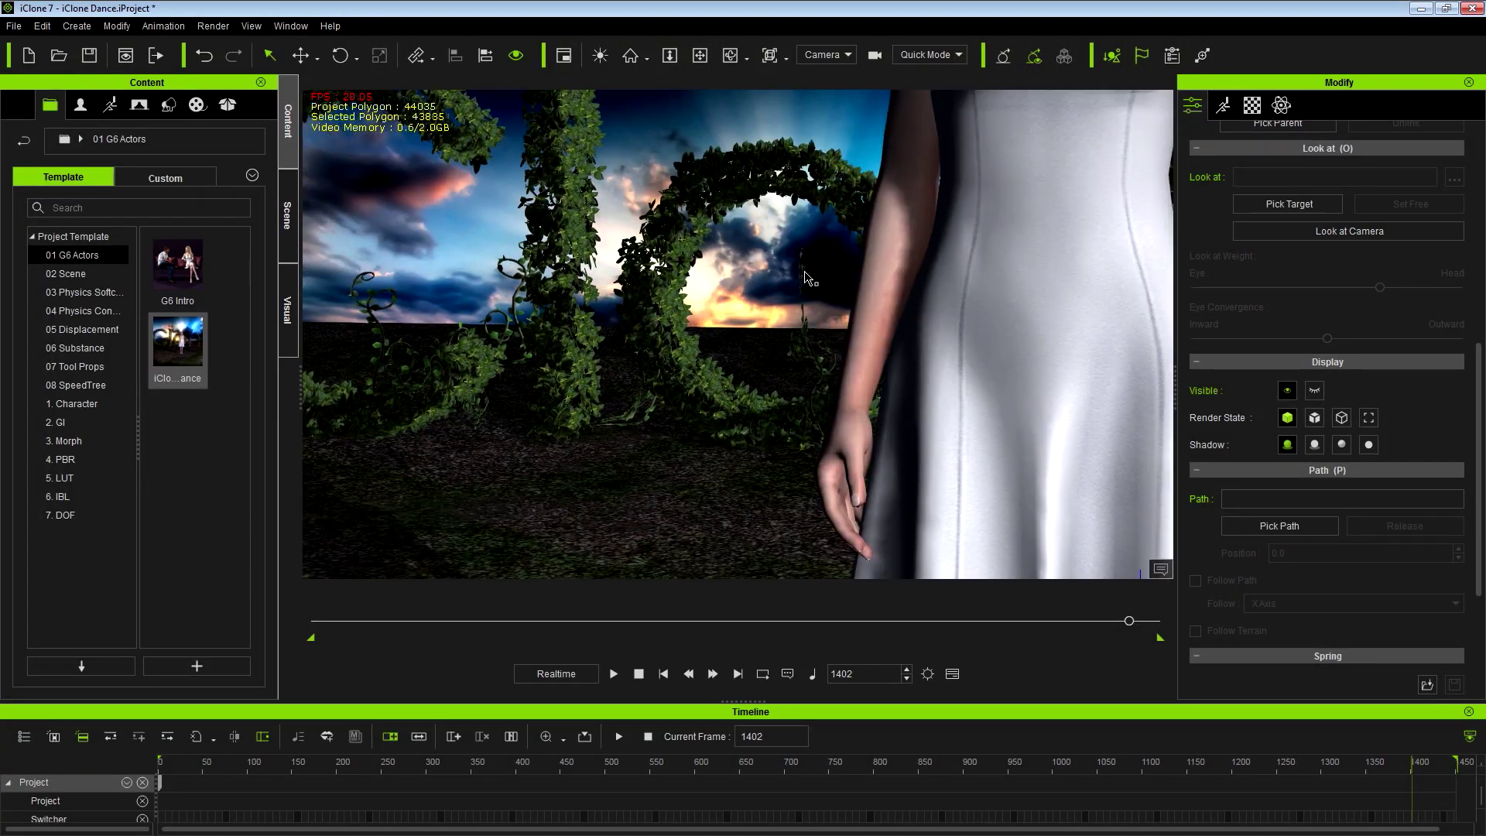
pyautogui.scroll(4, 802, 280)
pyautogui.moveTo(879, 186); pyautogui.dragTo(880, 395, button='middle')
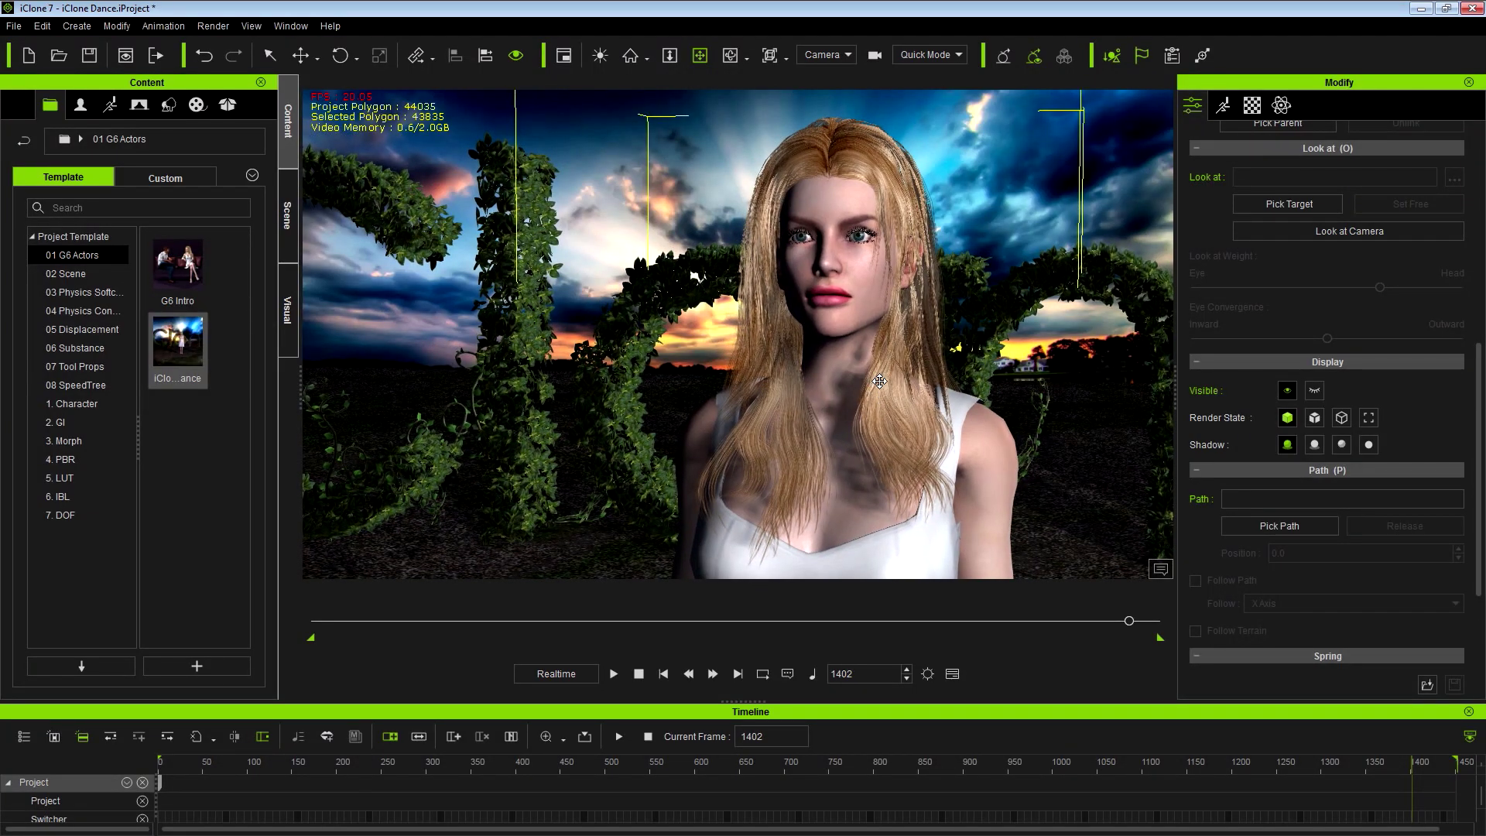
pyautogui.click(664, 675)
pyautogui.click(617, 674)
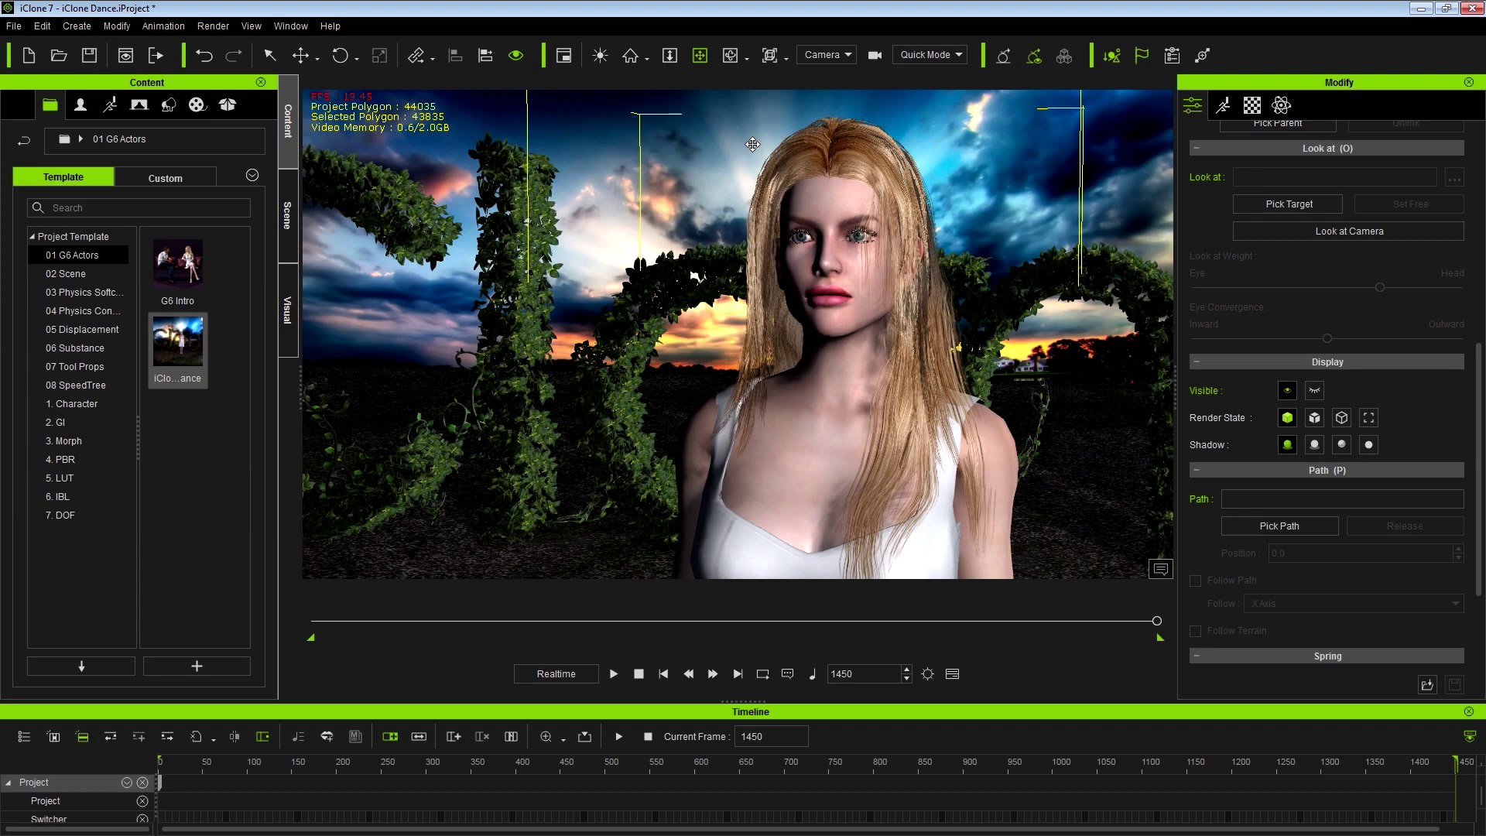
# At frame 1450, orbit and shift the camera into a more frontal close-up of the woman, and replay the animation from frame 1
pyautogui.click(727, 57)
pyautogui.moveTo(810, 306); pyautogui.dragTo(849, 314)
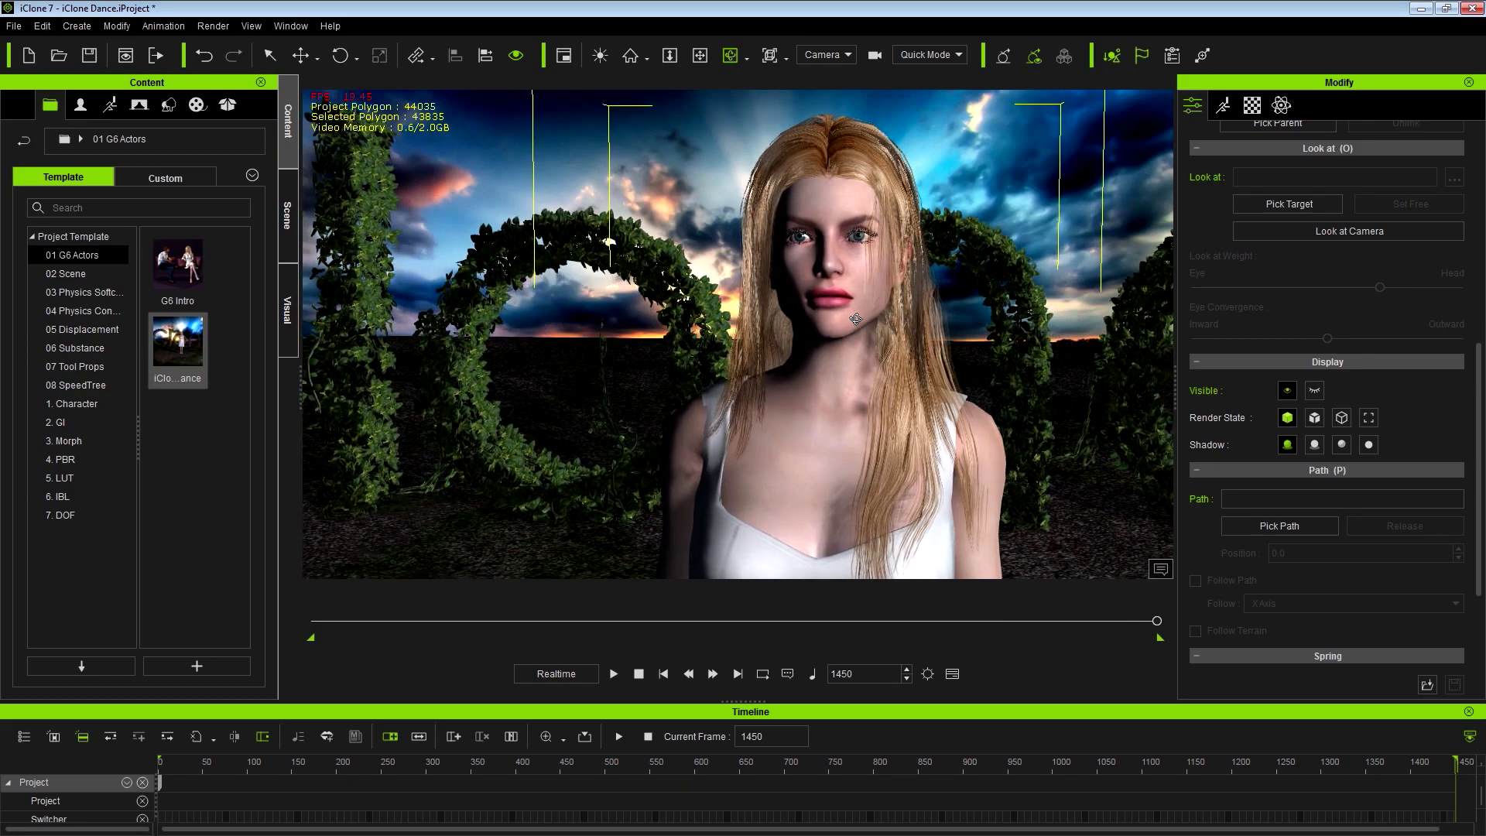
pyautogui.scroll(2, 857, 253)
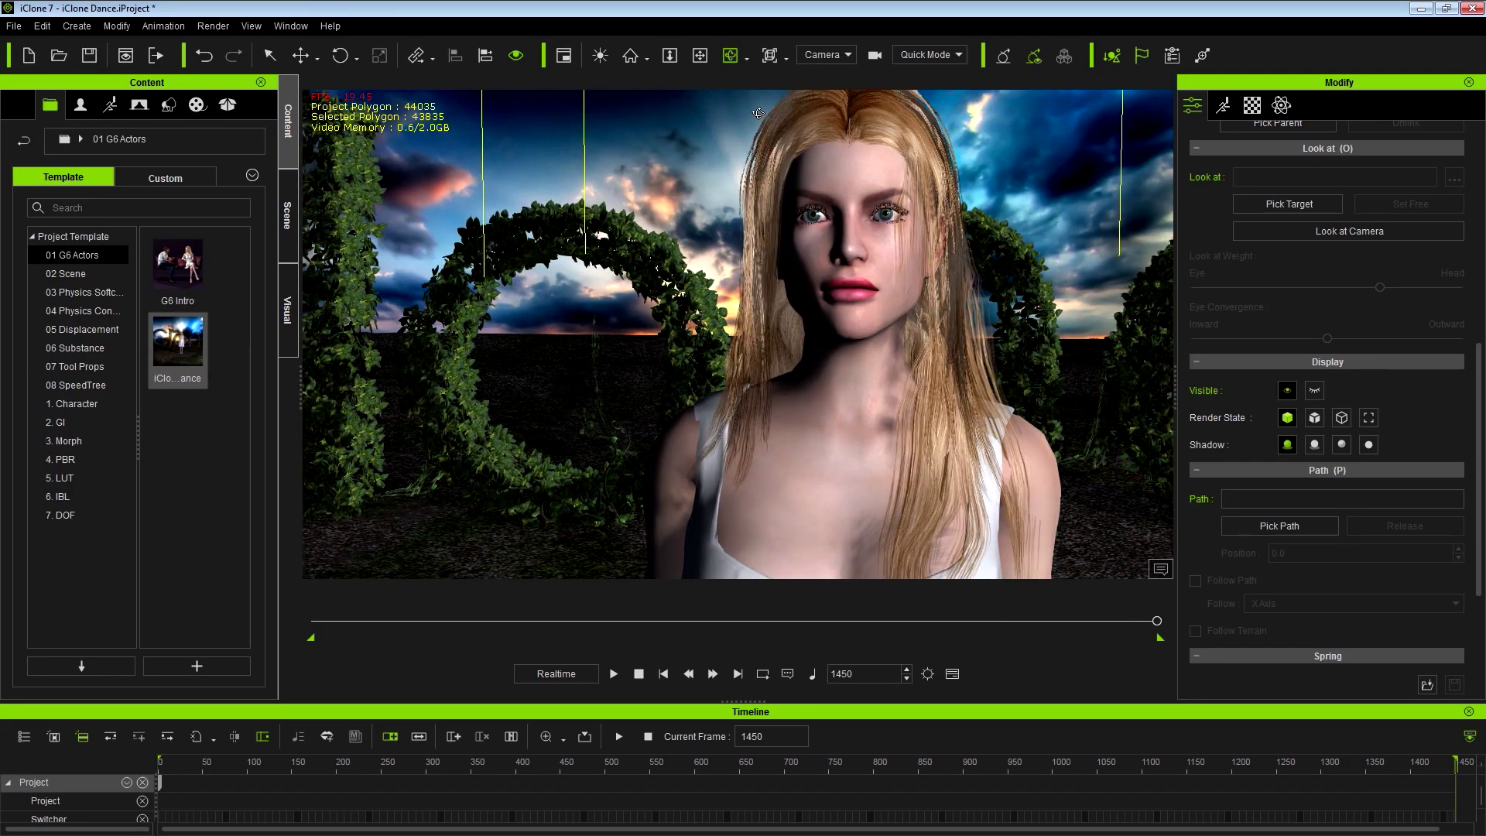
pyautogui.click(699, 55)
pyautogui.moveTo(864, 234); pyautogui.dragTo(871, 319)
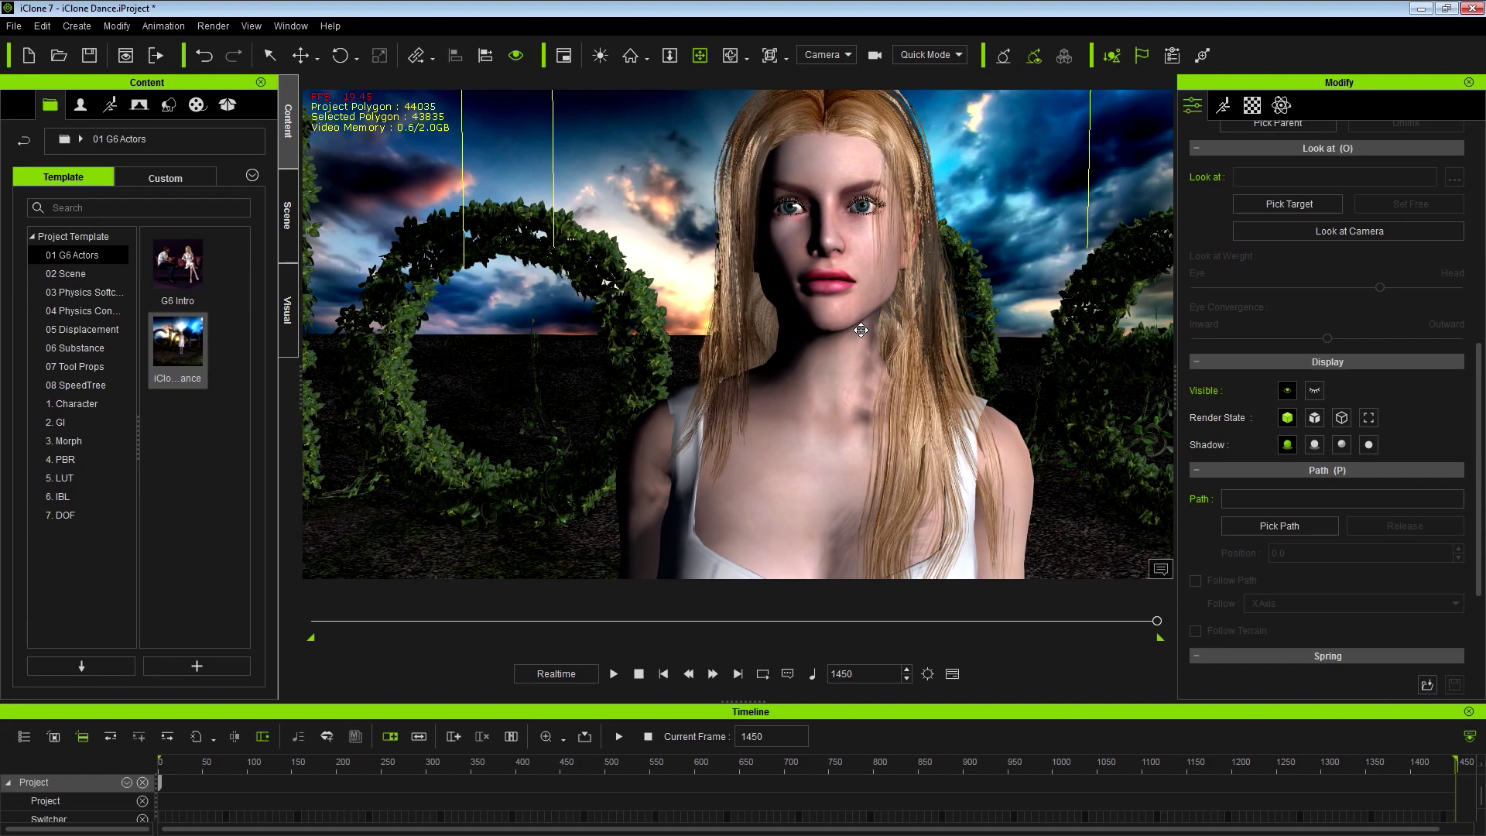
pyautogui.moveTo(870, 320); pyautogui.dragTo(865, 332)
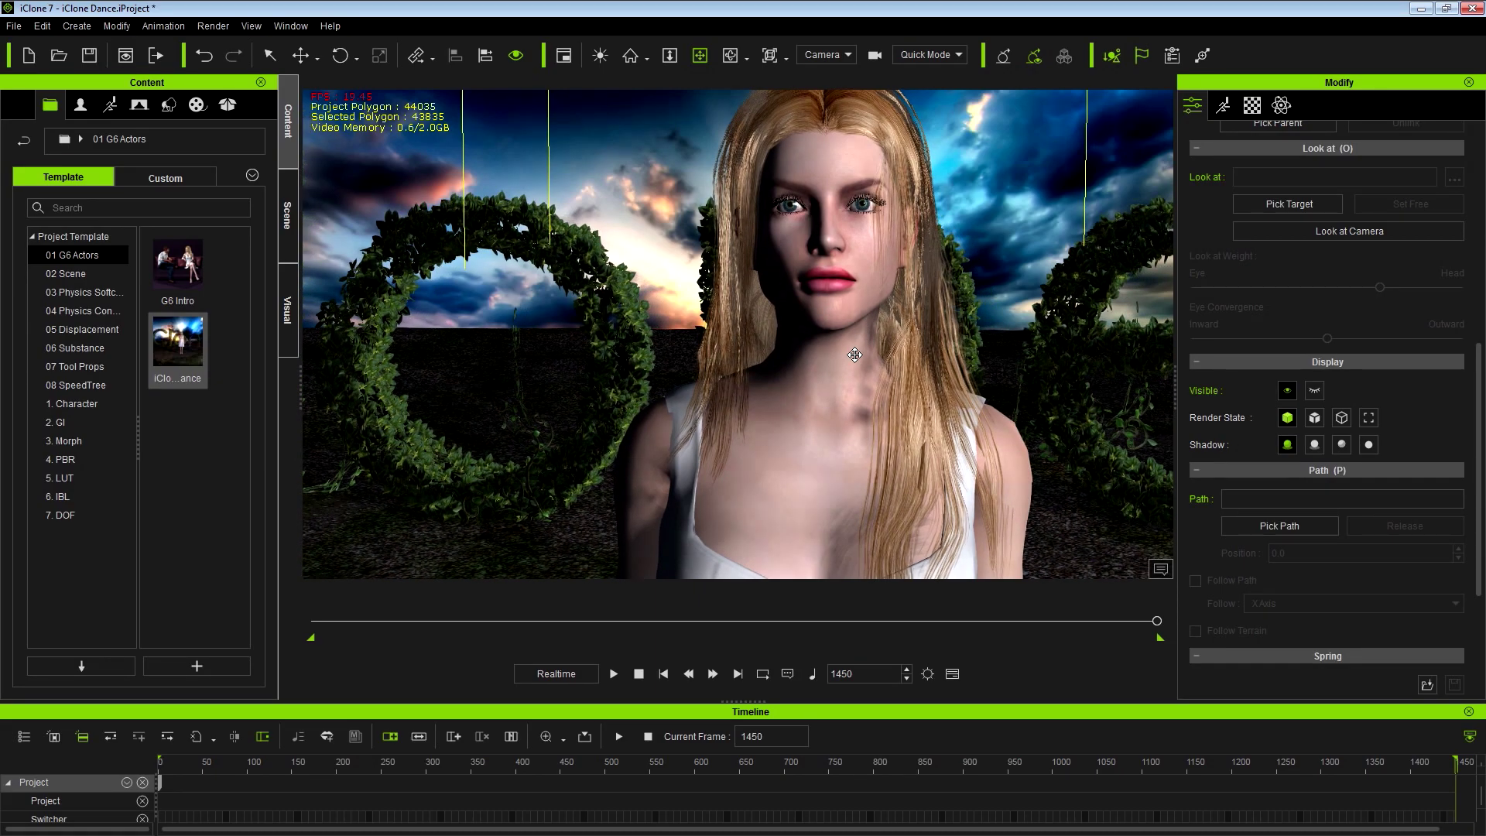
pyautogui.moveTo(855, 355); pyautogui.dragTo(867, 377)
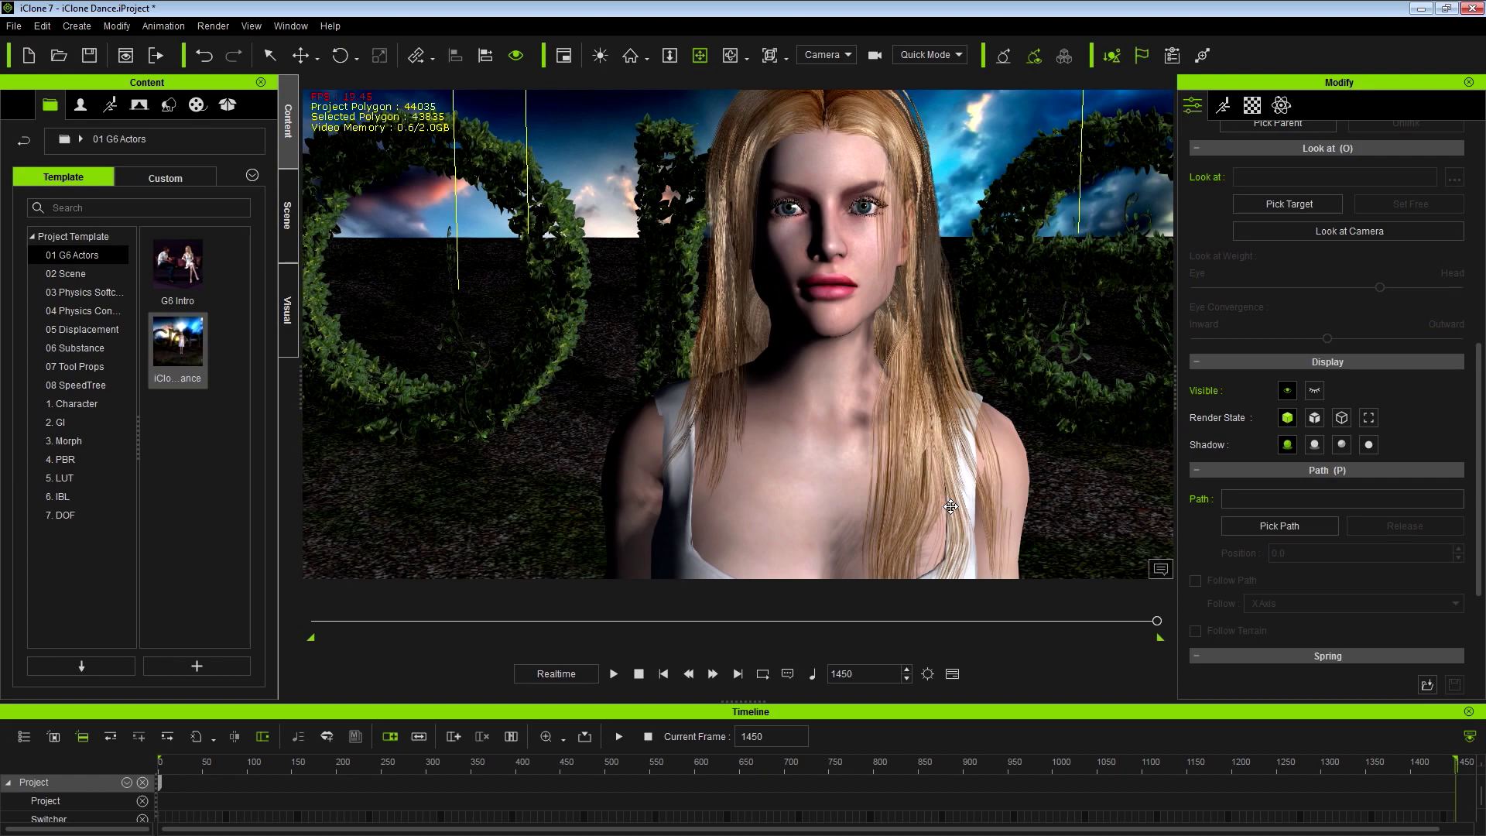
pyautogui.moveTo(1416, 770); pyautogui.dragTo(154, 765)
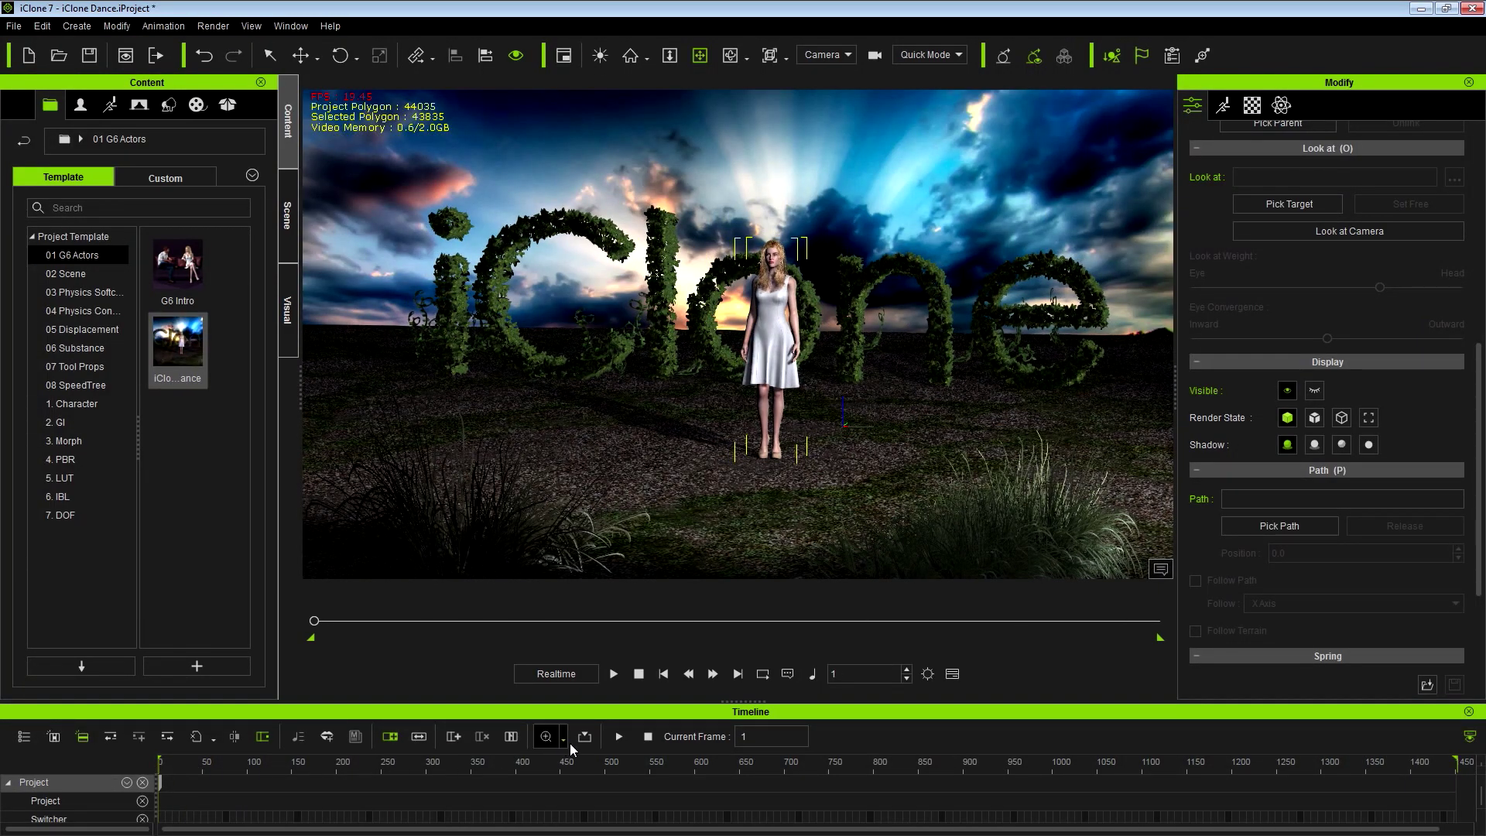
pyautogui.press('space')
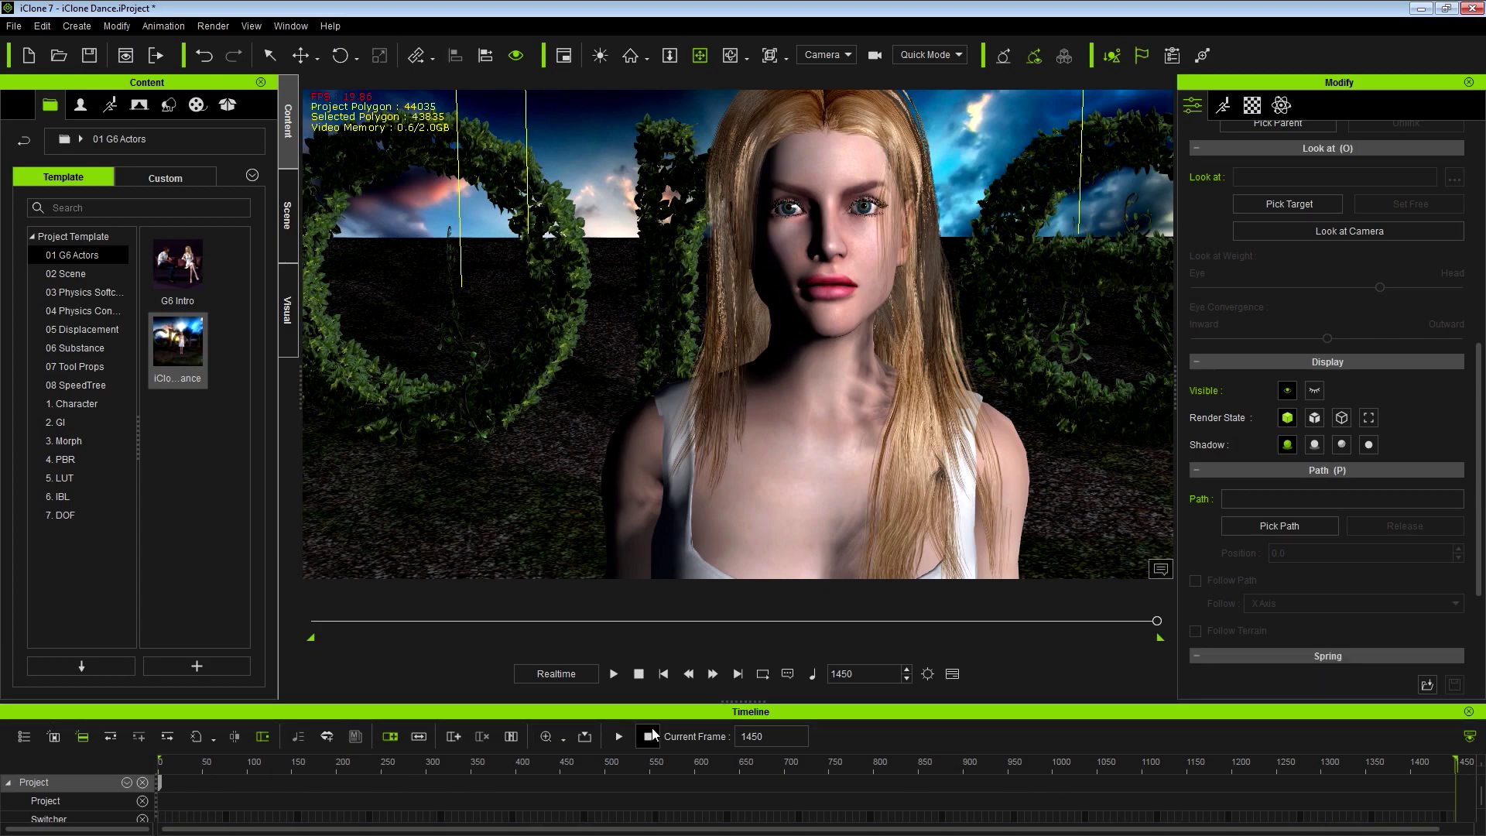
# Reopen the Timeline with more room and display the Camera track in it
pyautogui.click(954, 676)
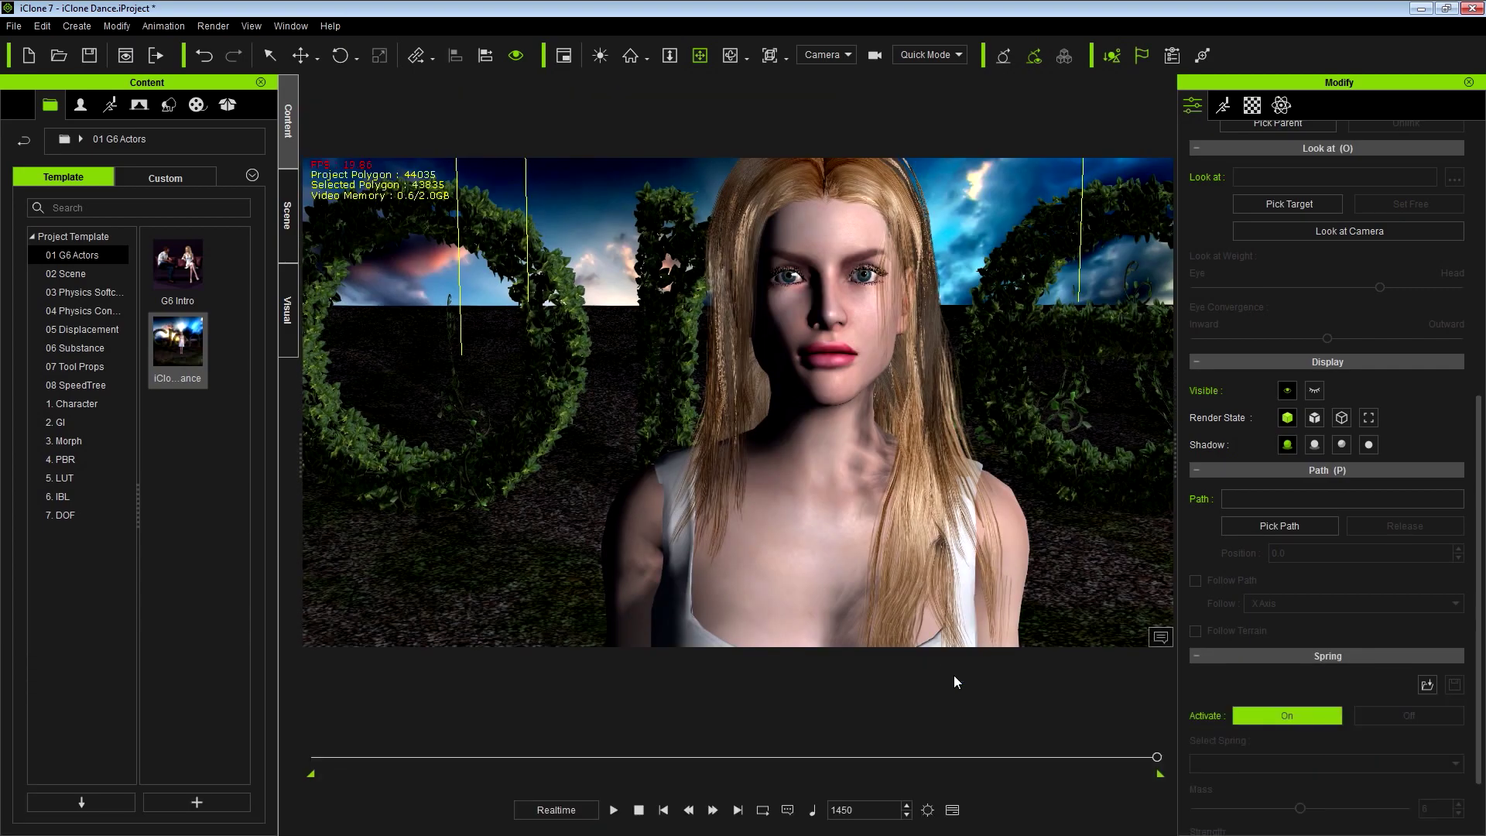
pyautogui.click(24, 668)
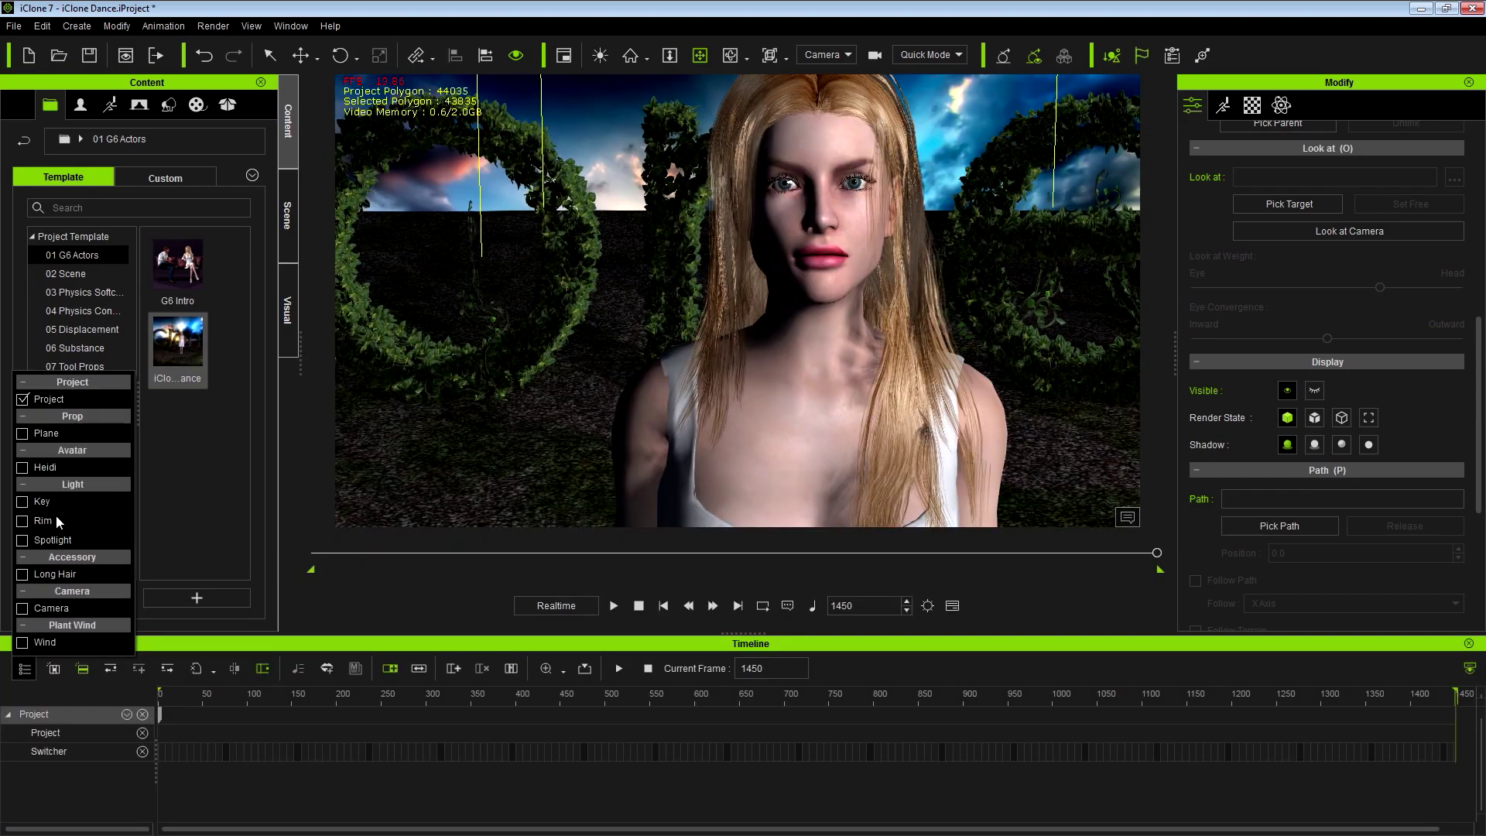
pyautogui.click(22, 608)
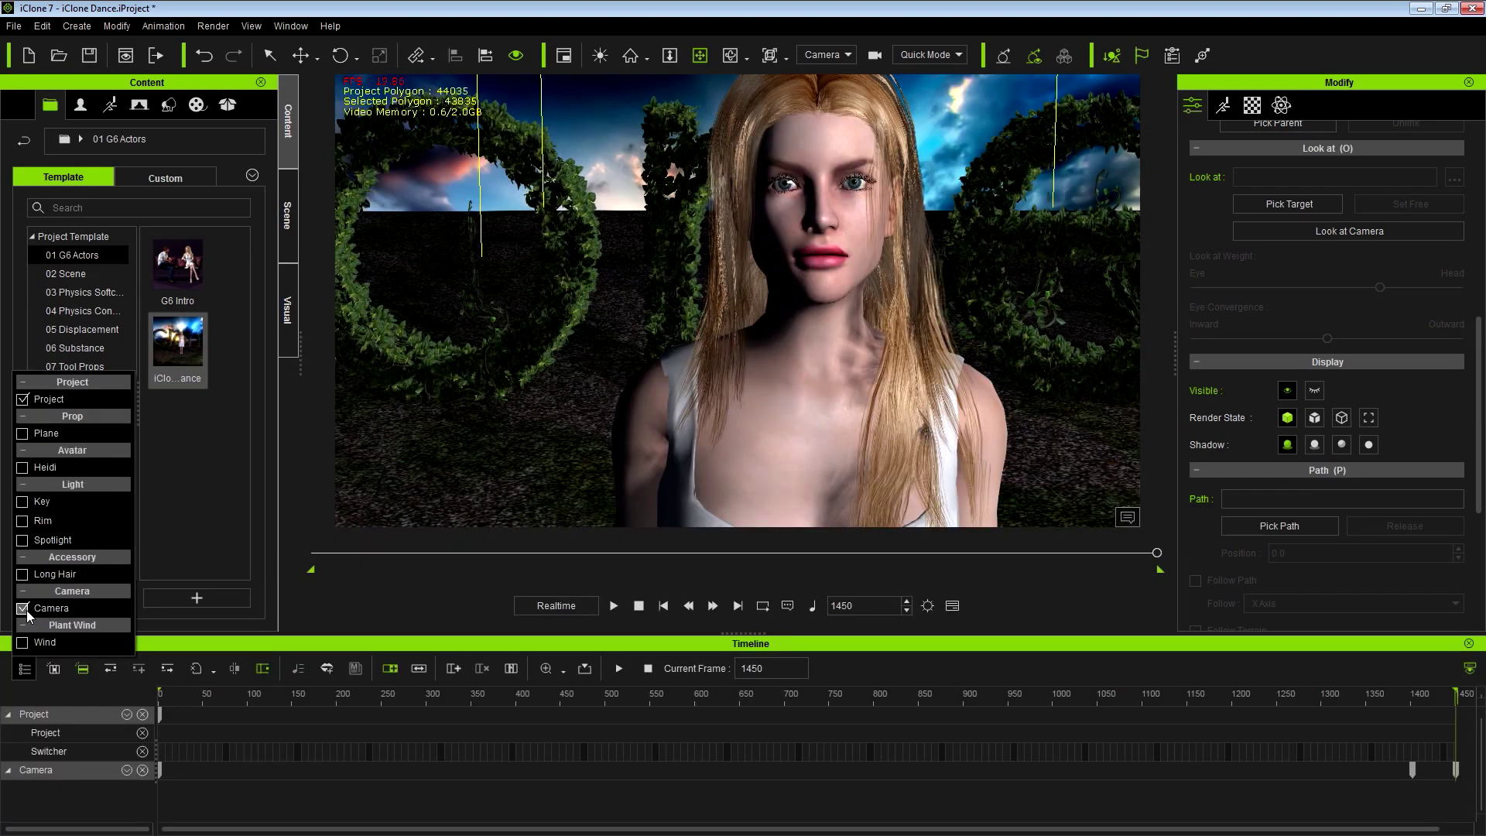
# Delete the camera key at frame 1450 and move the key at frame 1402 to frame 1409
pyautogui.click(1413, 769)
pyautogui.click(1455, 772)
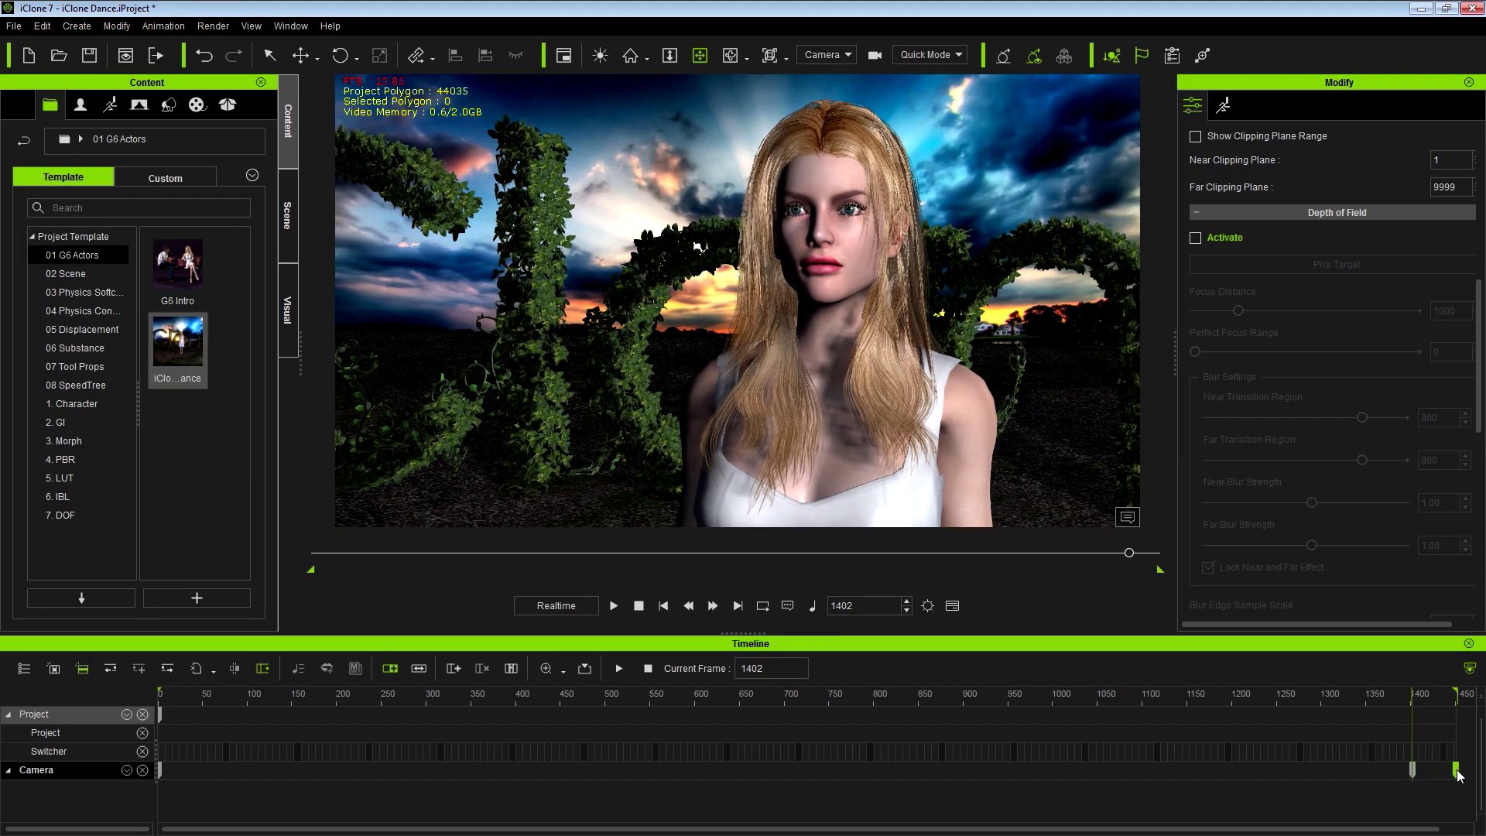
pyautogui.rightClick(1457, 773)
pyautogui.click(1440, 755)
pyautogui.hotkey('ctrl', 'z')
# At frame 1409, reframe the camera into a frontal, slightly elevated head-and-chest shot of the woman, and play the animation from frame 1
pyautogui.click(817, 243)
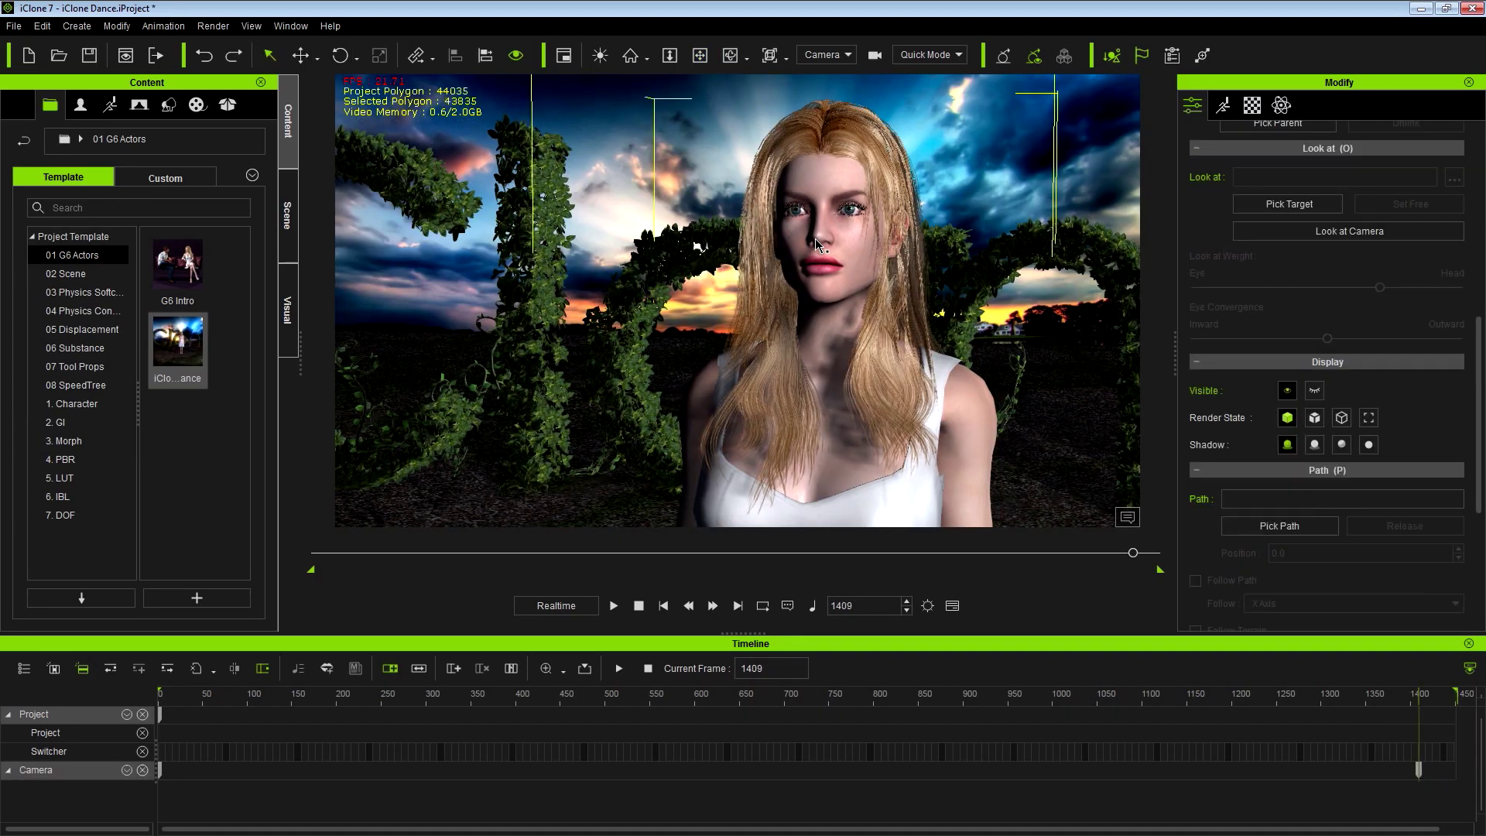
pyautogui.click(730, 55)
pyautogui.moveTo(762, 223); pyautogui.dragTo(861, 276)
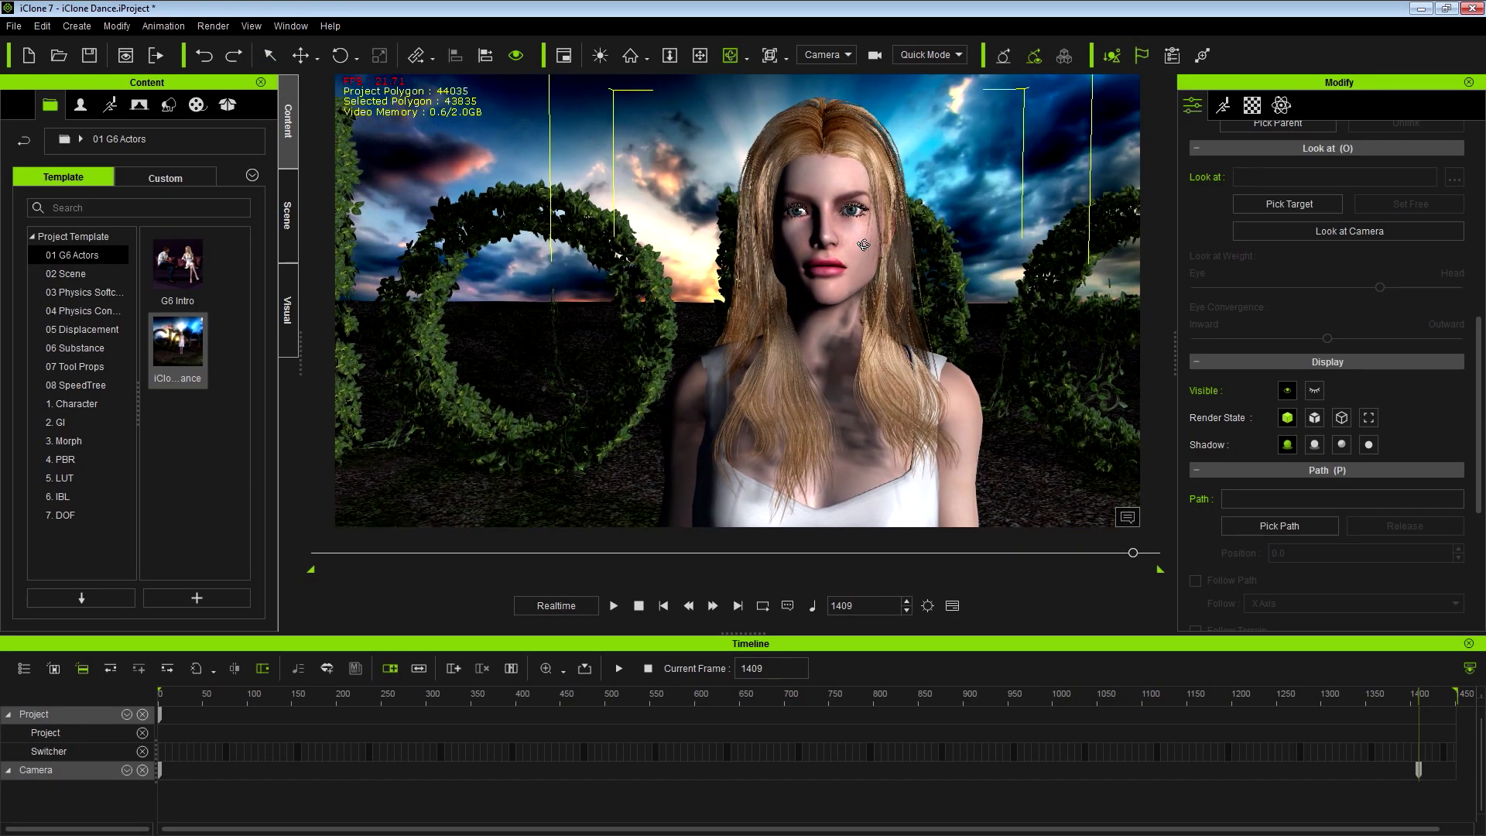
pyautogui.scroll(3, 863, 245)
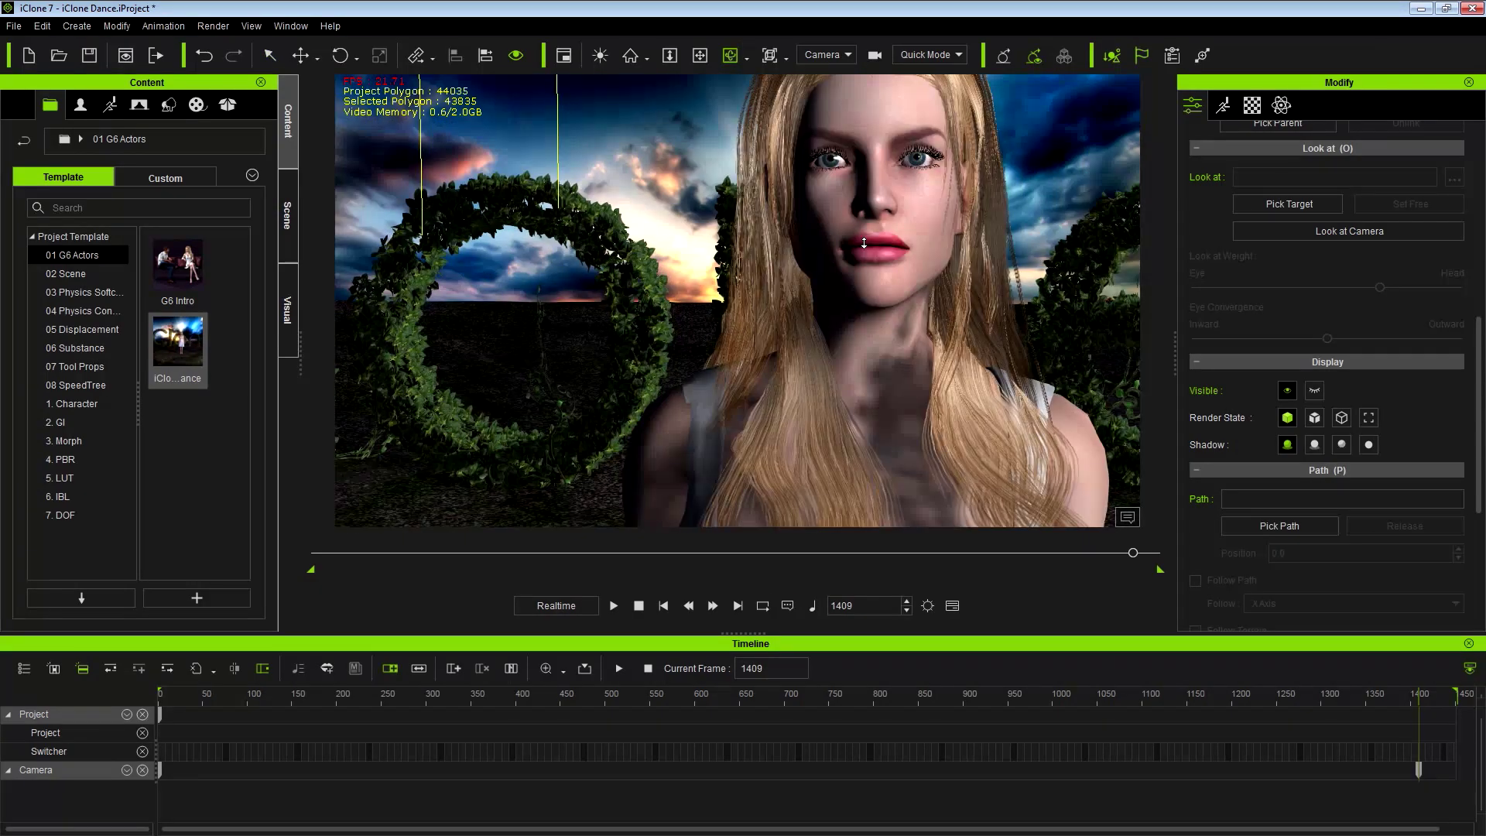
pyautogui.click(700, 55)
pyautogui.moveTo(805, 225); pyautogui.dragTo(819, 341)
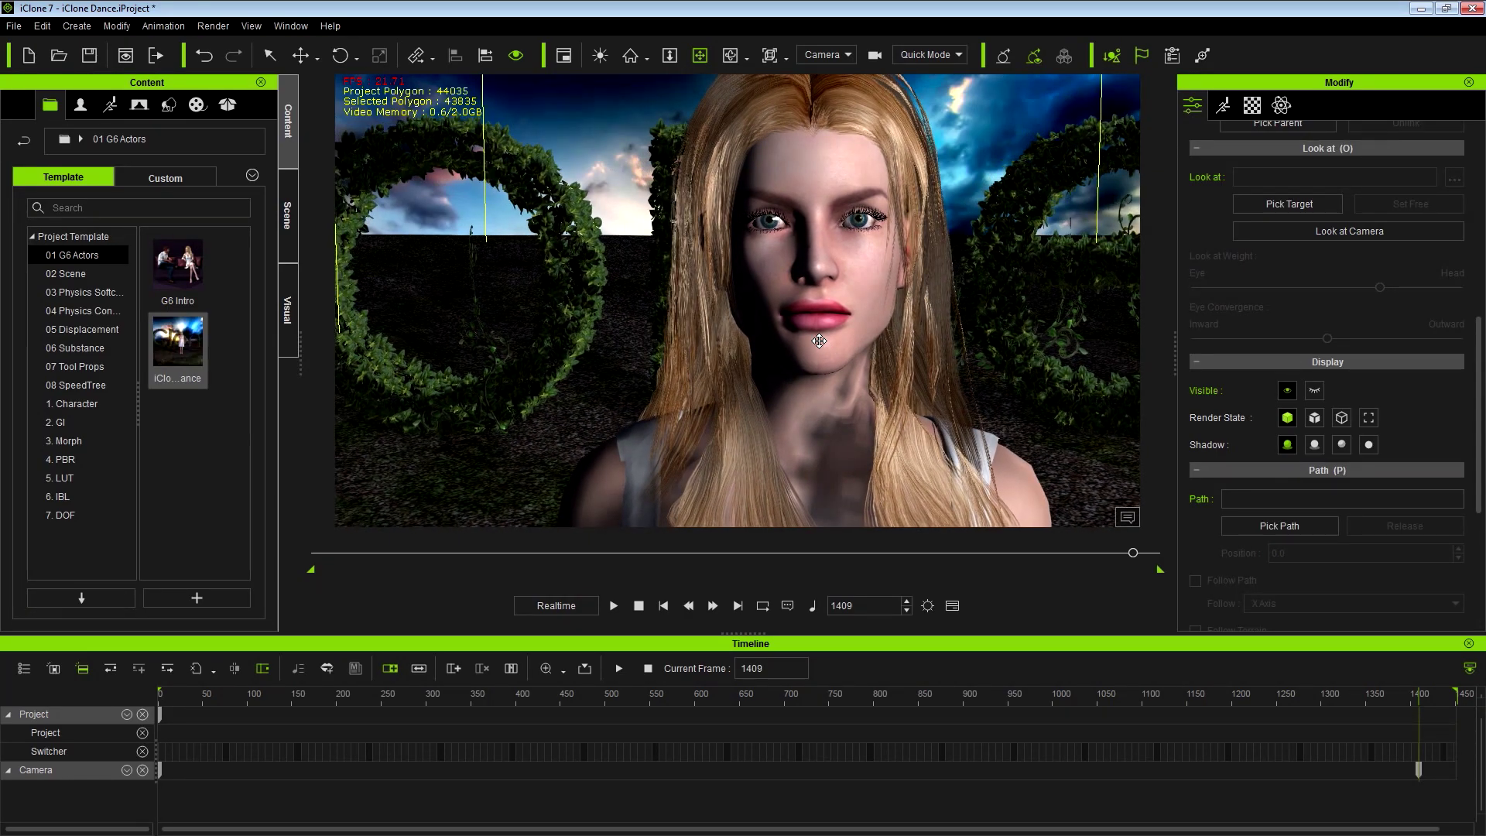
pyautogui.moveTo(779, 230); pyautogui.dragTo(654, 427)
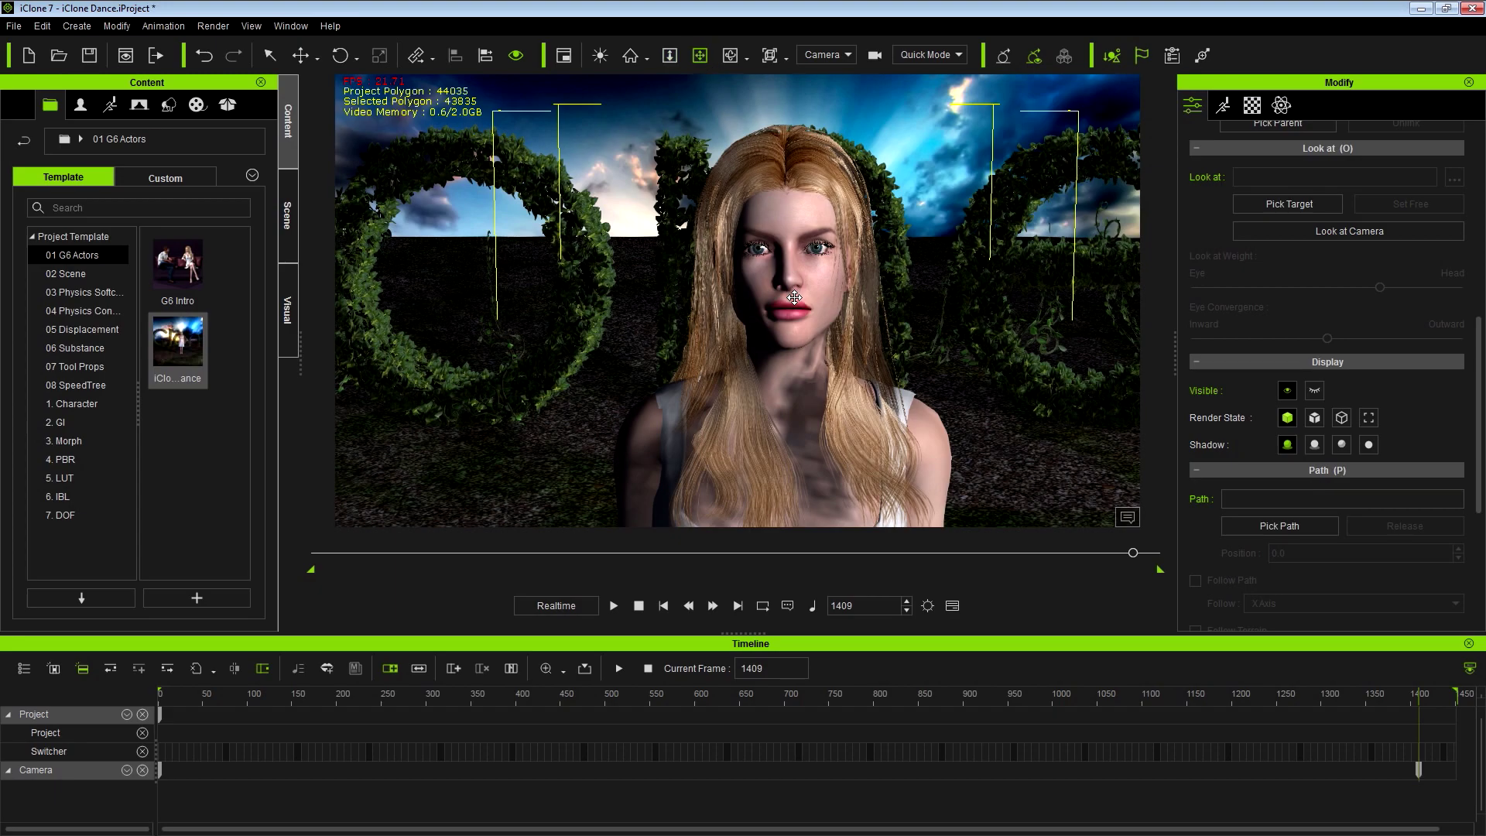
pyautogui.moveTo(795, 297); pyautogui.dragTo(799, 227)
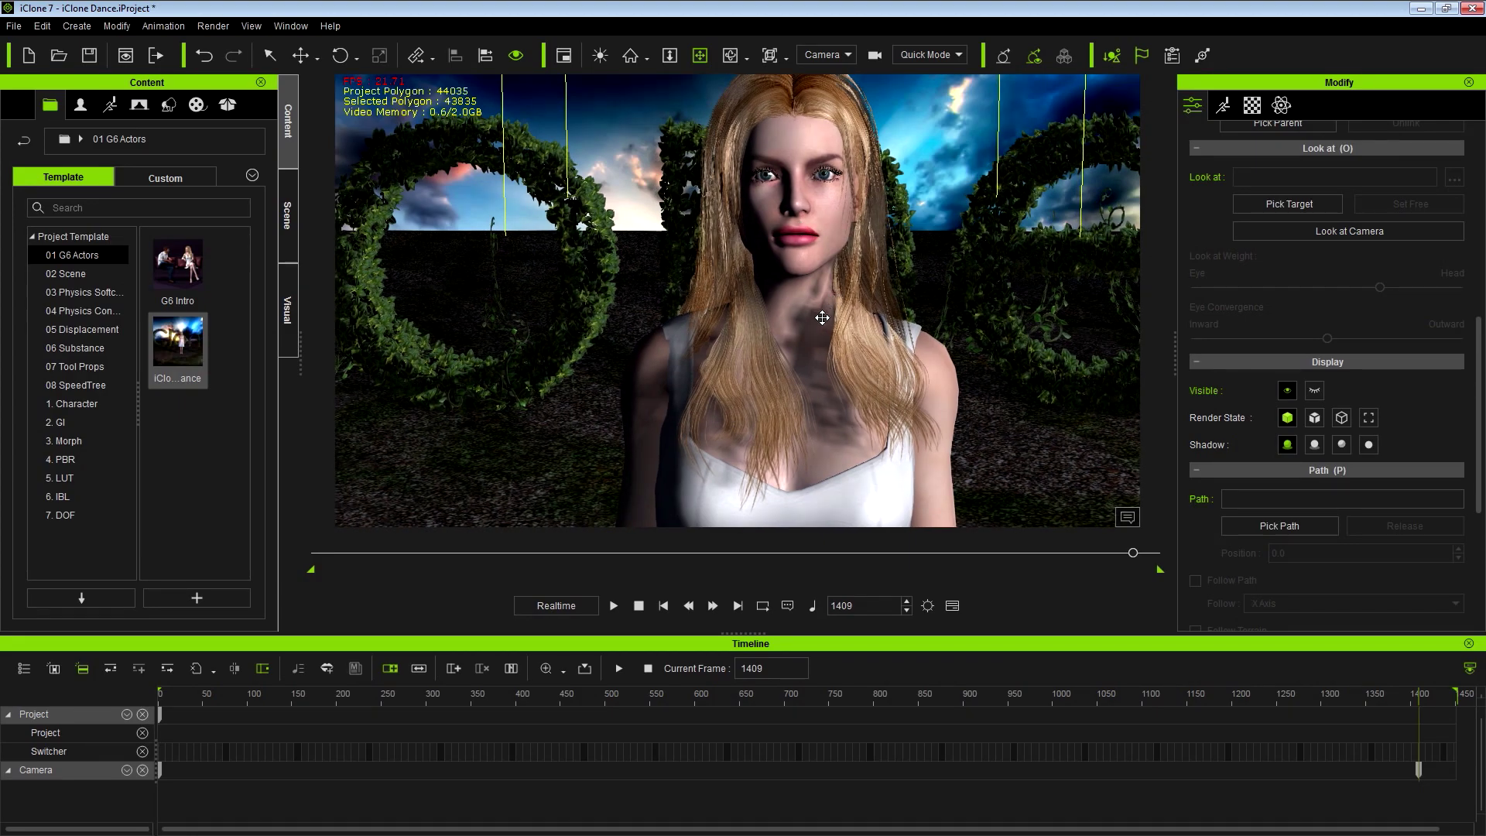
pyautogui.moveTo(822, 318); pyautogui.dragTo(680, 299)
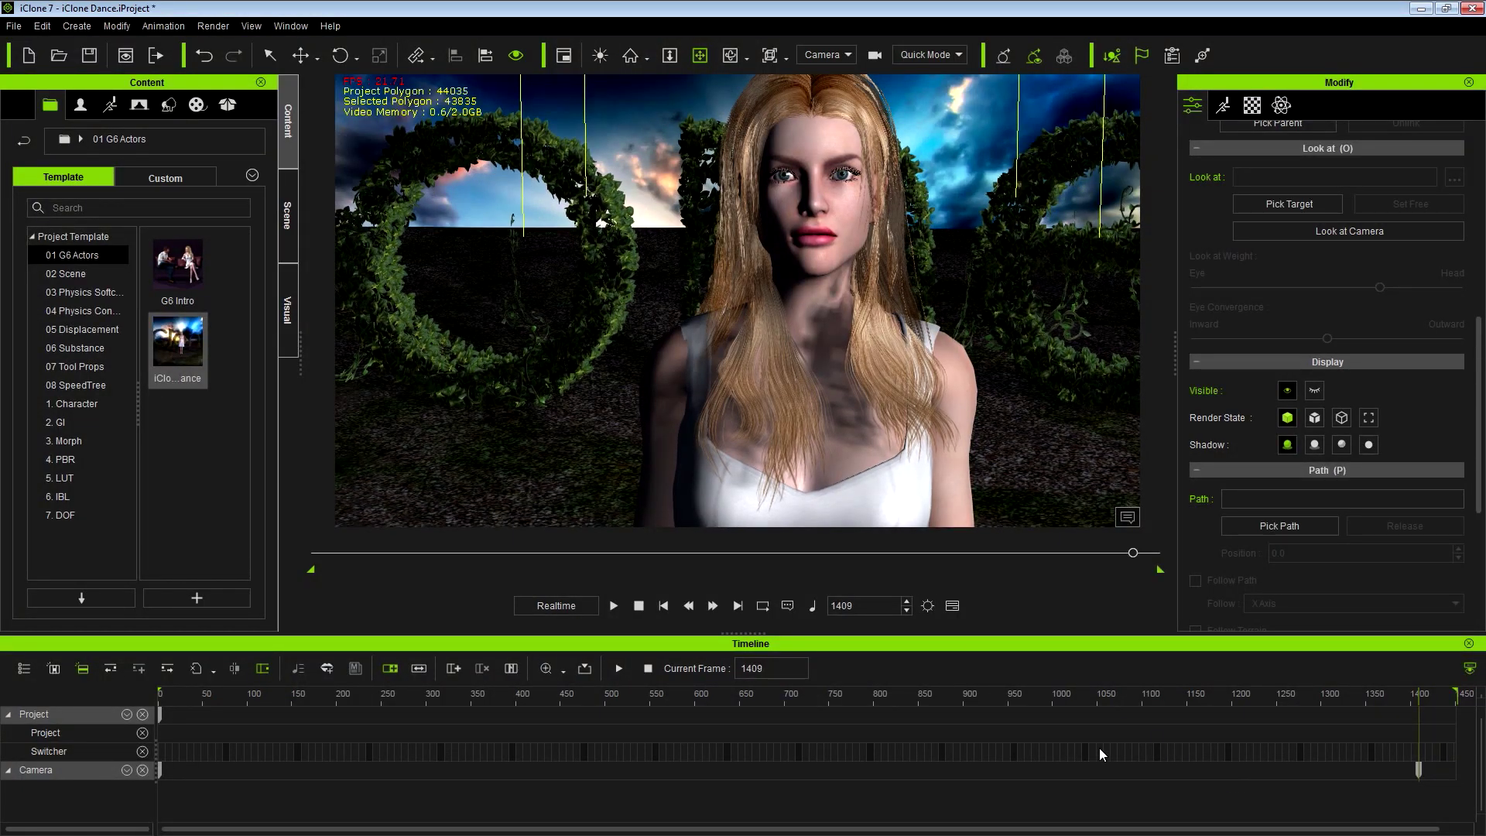
pyautogui.moveTo(824, 694); pyautogui.dragTo(78, 700)
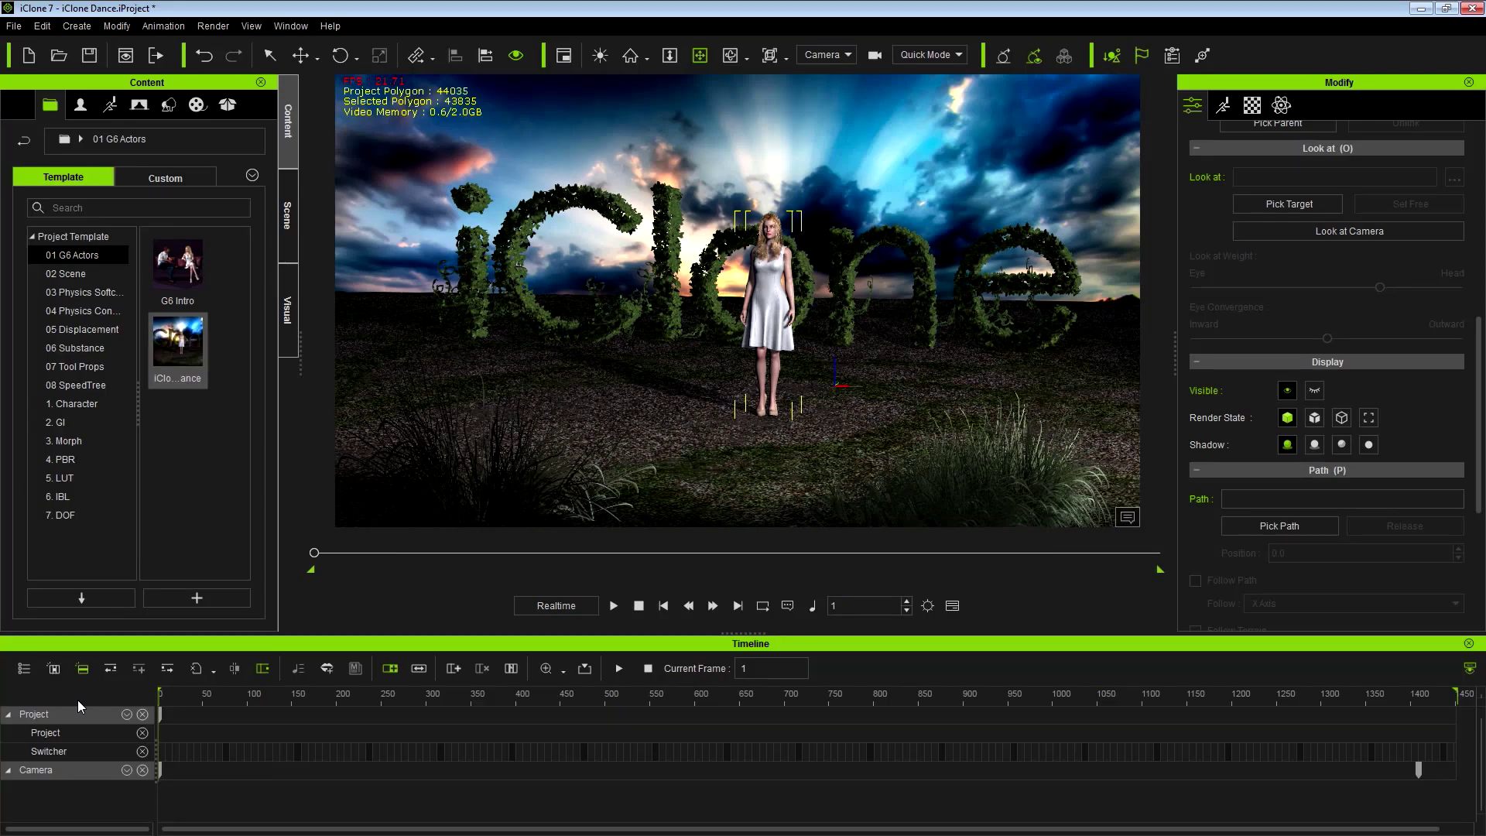
pyautogui.click(614, 606)
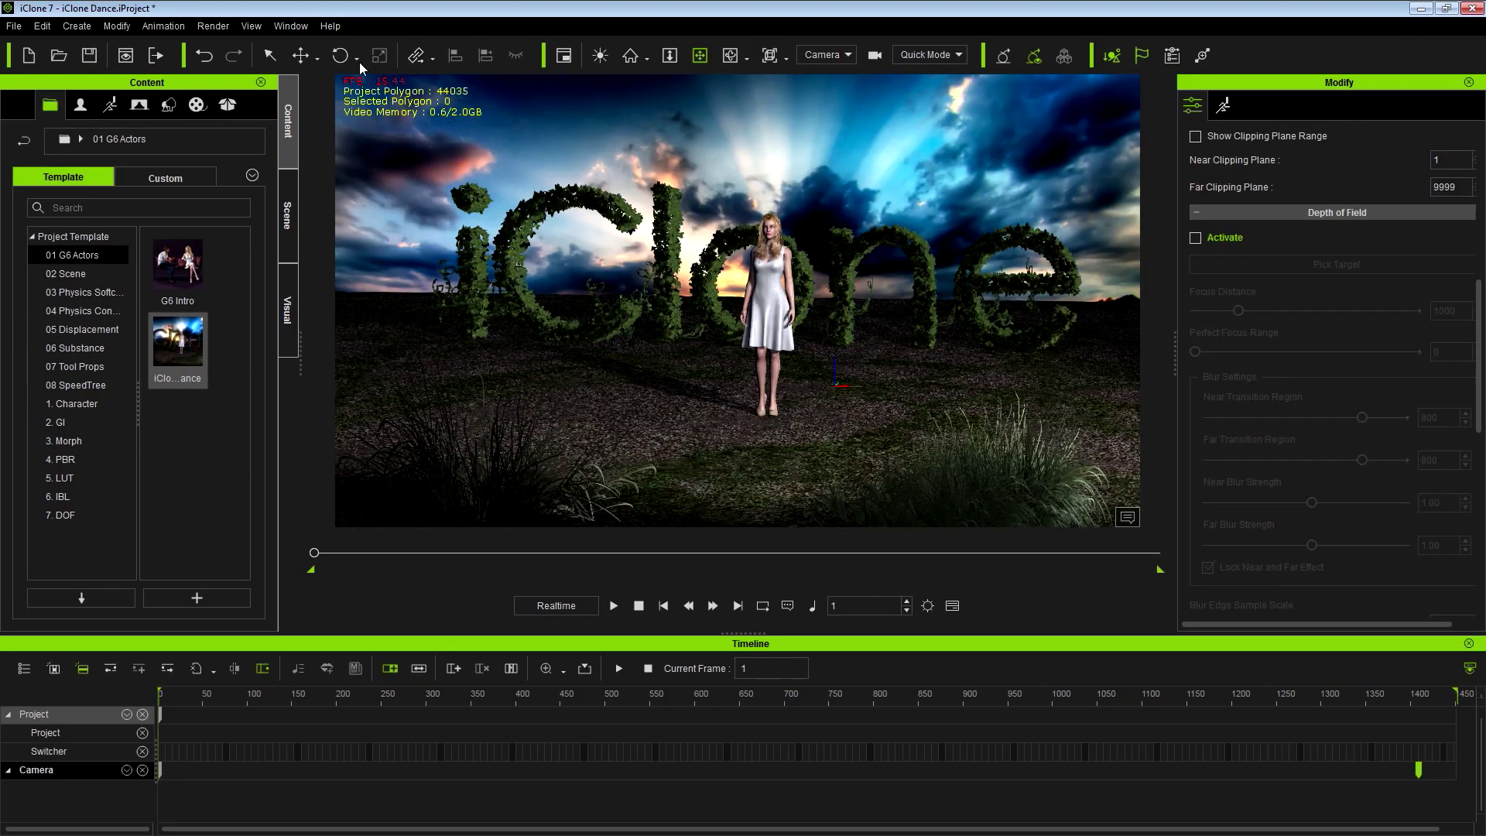
# At frame 1, reframe the camera into a low wide shot with the woman right of centre, and play back the camera move
pyautogui.click(772, 255)
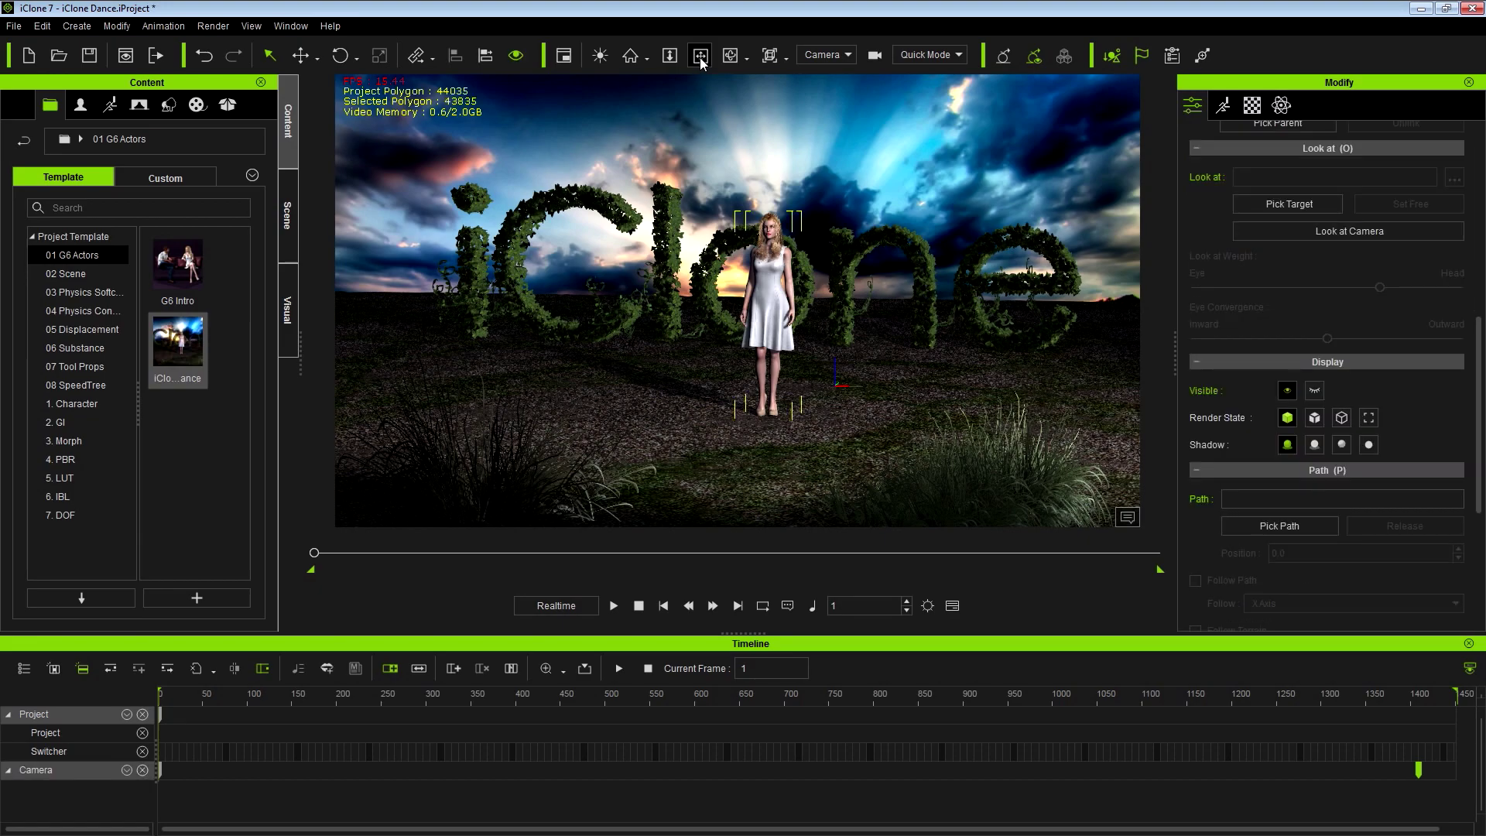
pyautogui.moveTo(742, 280); pyautogui.dragTo(815, 274, button='middle')
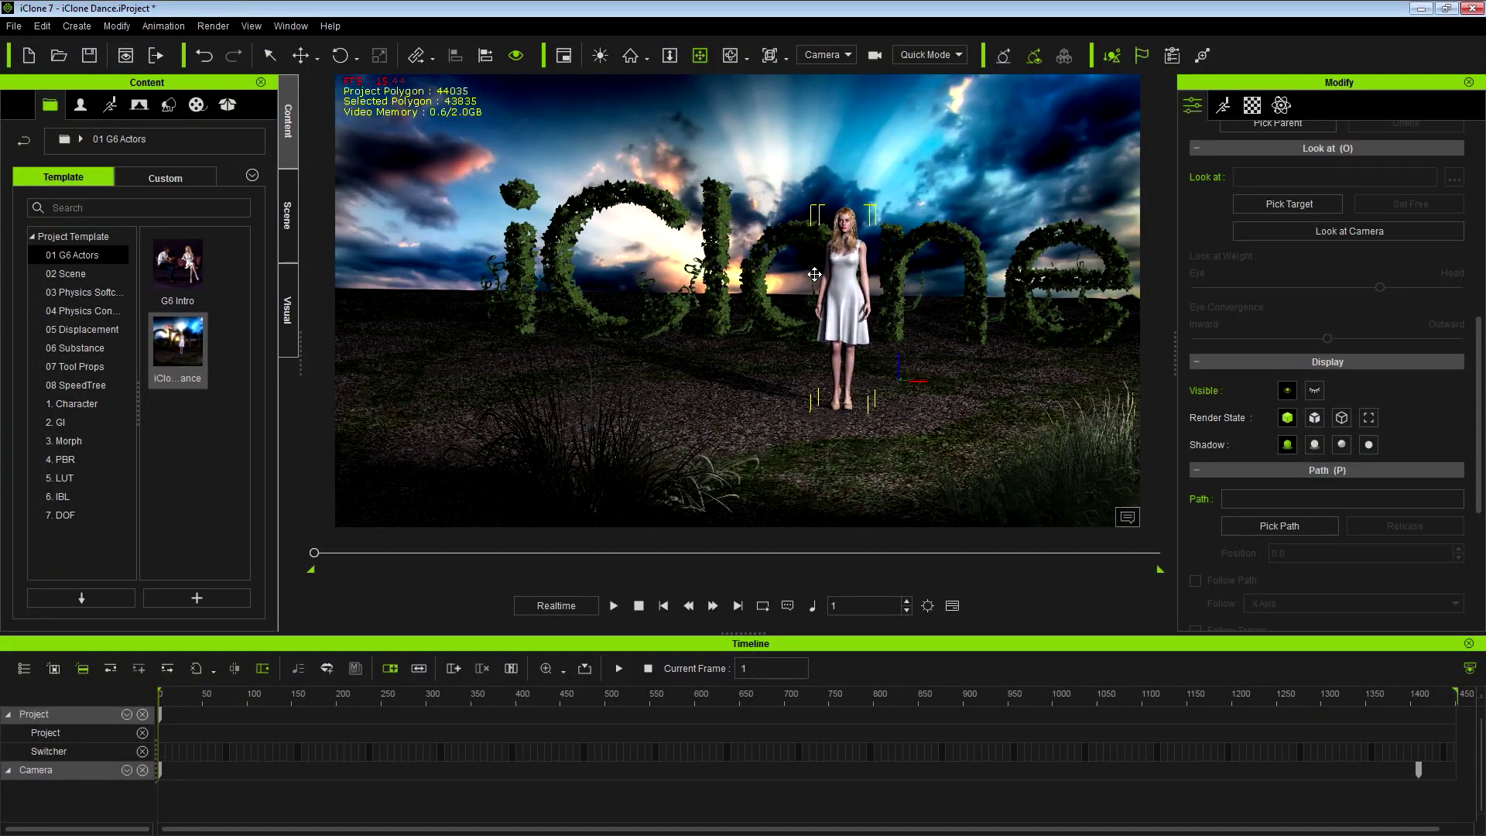
pyautogui.moveTo(815, 274); pyautogui.dragTo(810, 260, button='right')
pyautogui.moveTo(810, 260); pyautogui.dragTo(830, 276, button='middle')
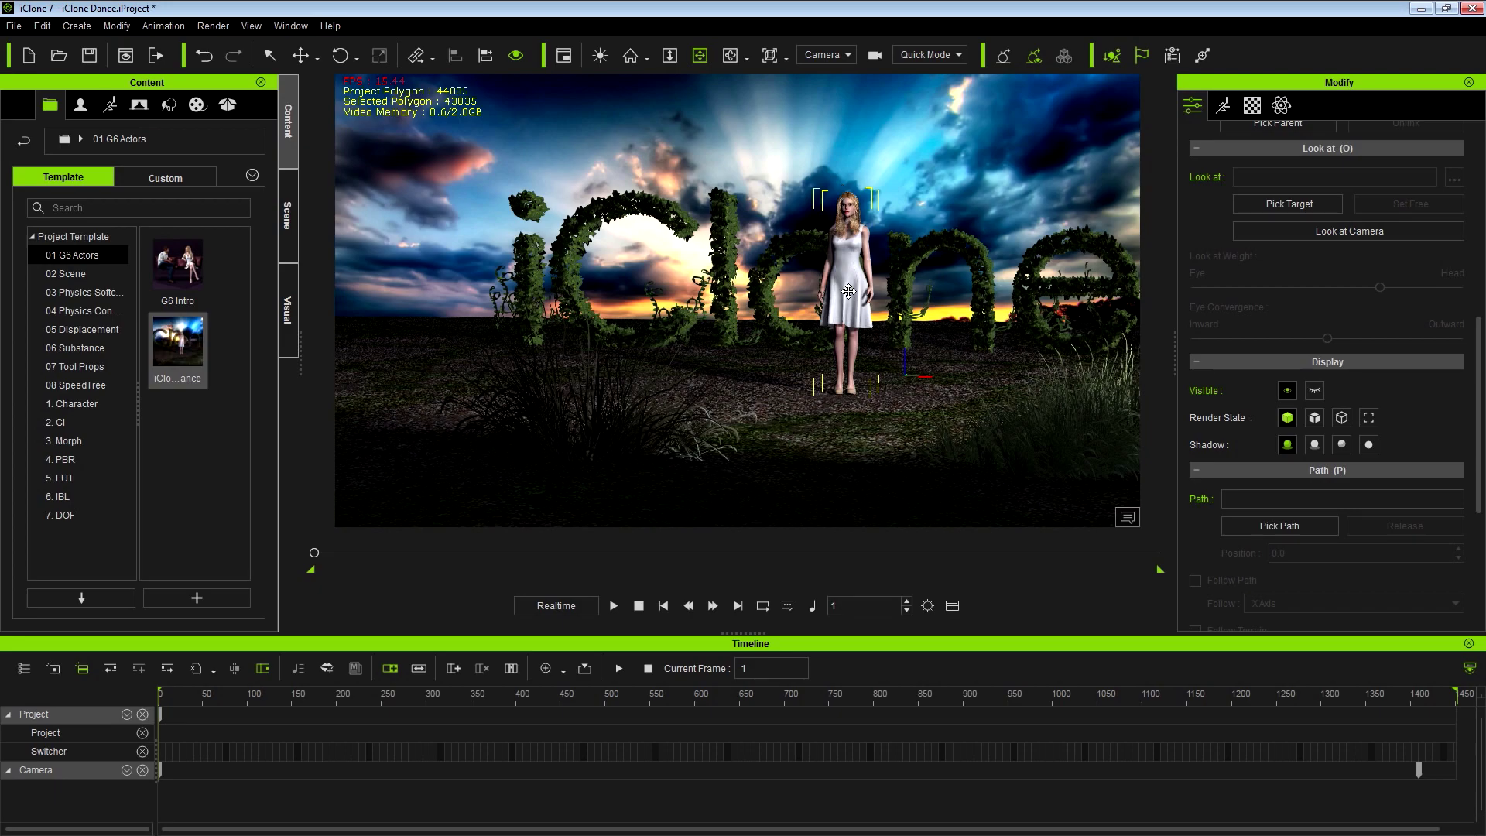
pyautogui.moveTo(849, 291); pyautogui.dragTo(846, 295, button='right')
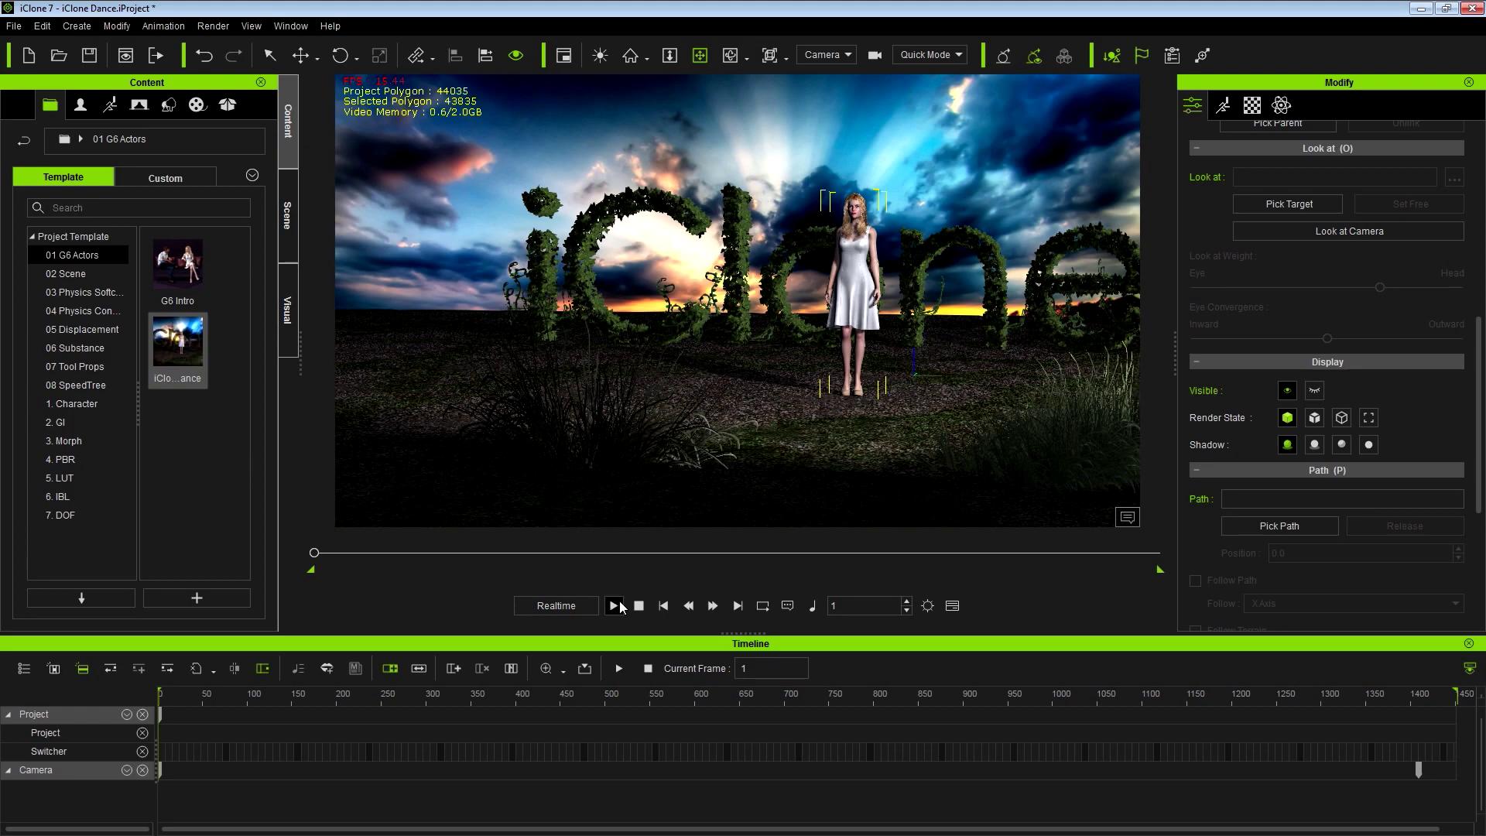
pyautogui.moveTo(768, 488); pyautogui.dragTo(844, 355, button='right')
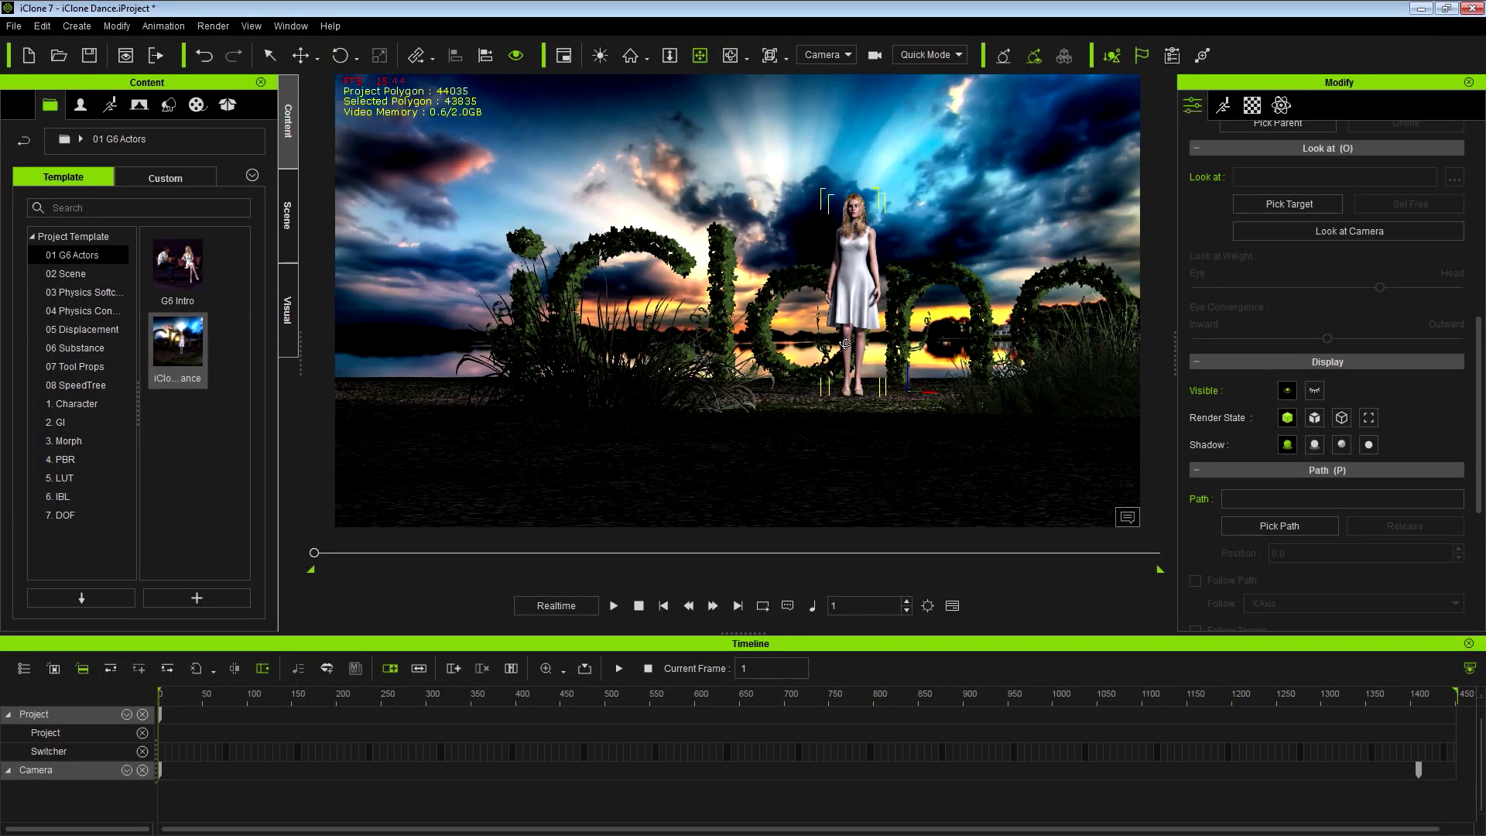
pyautogui.click(616, 606)
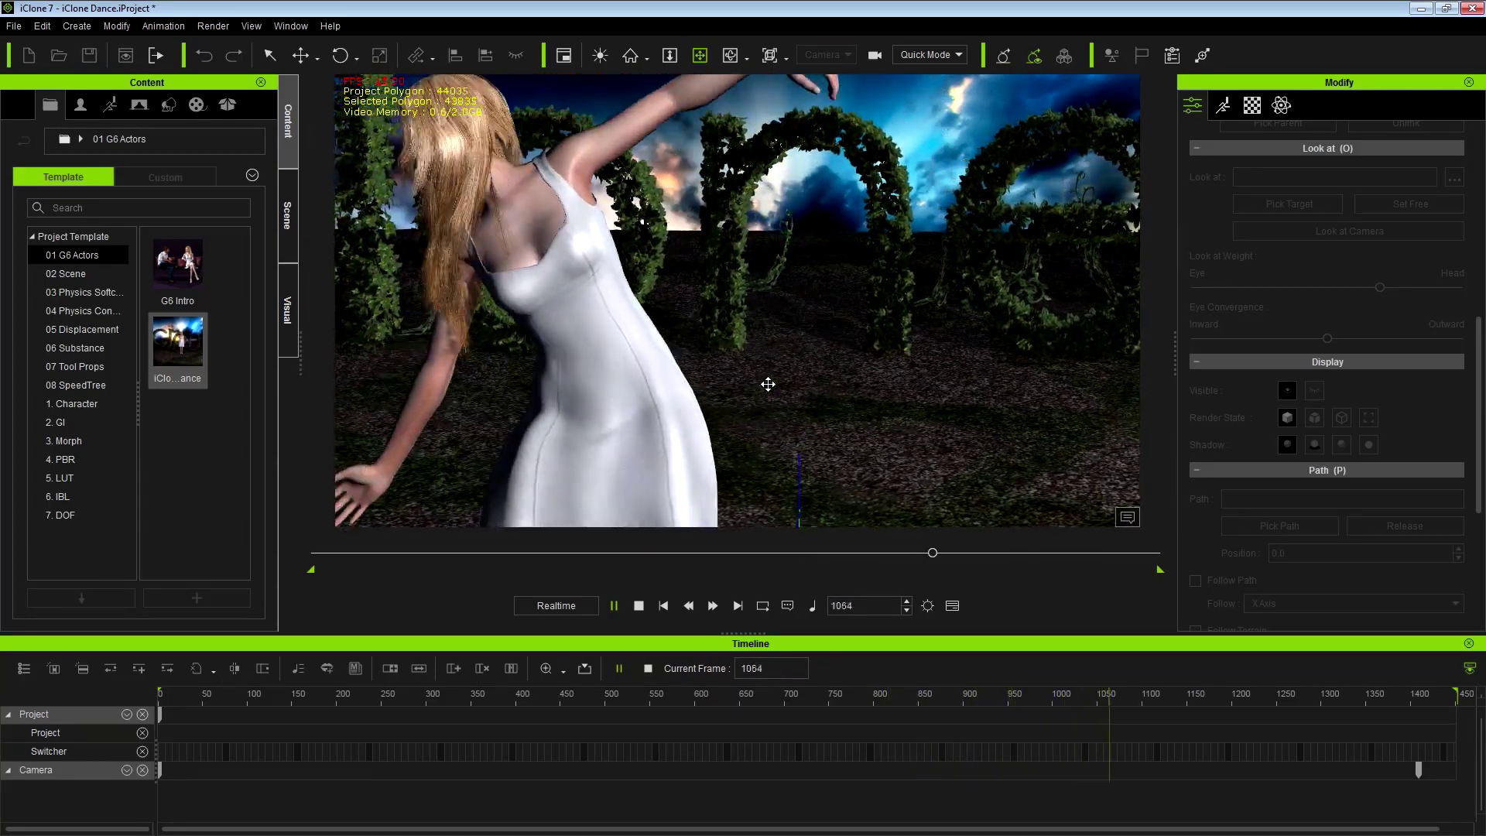
pyautogui.click(731, 607)
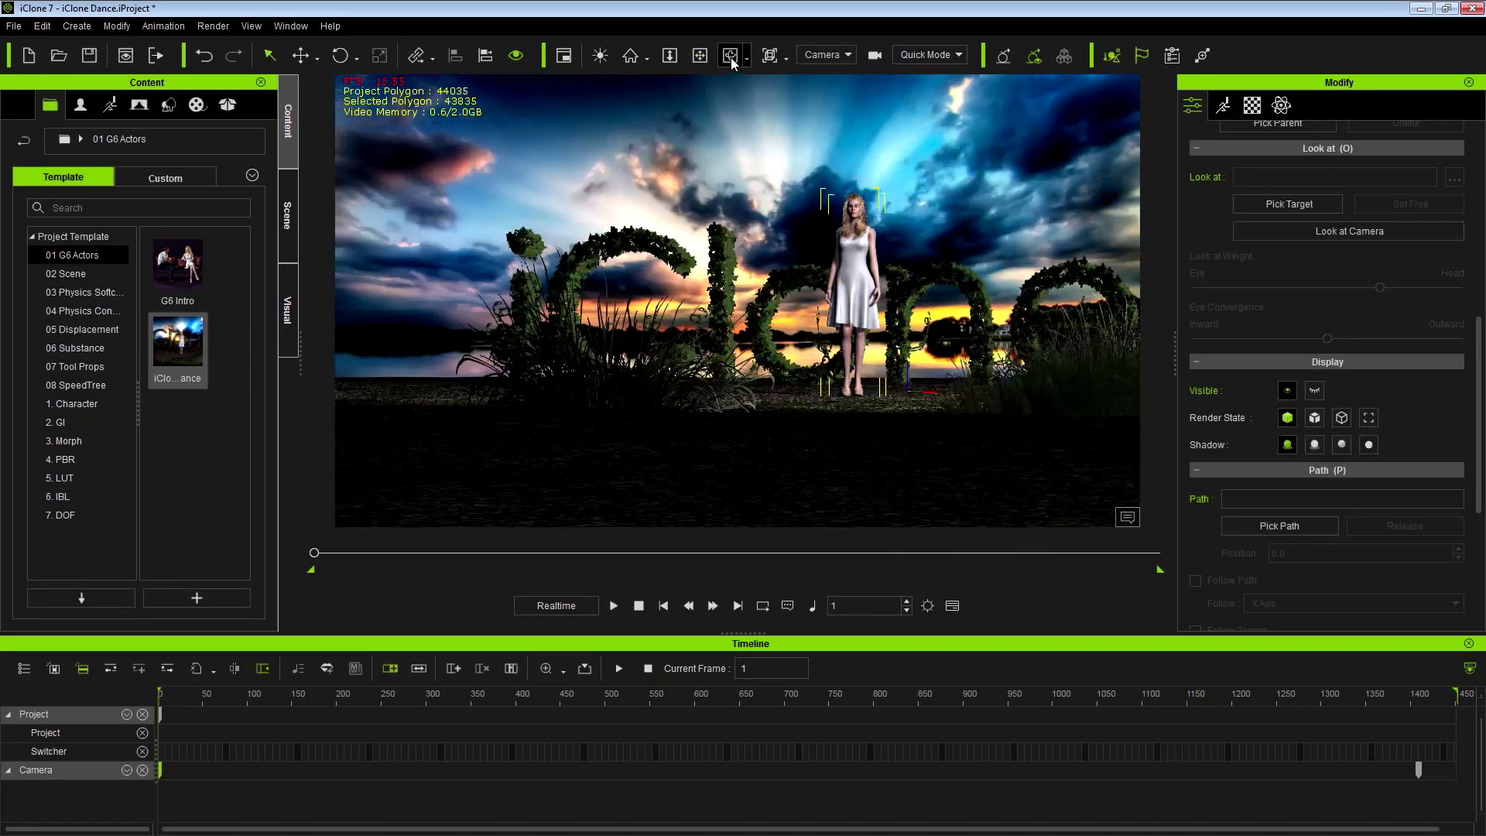
# At frame 1, reframe the camera into a high-angle wide shot looking down on the woman, with her right of centre
pyautogui.moveTo(816, 228); pyautogui.dragTo(688, 531, button='right')
pyautogui.moveTo(777, 459); pyautogui.dragTo(710, 267, button='right')
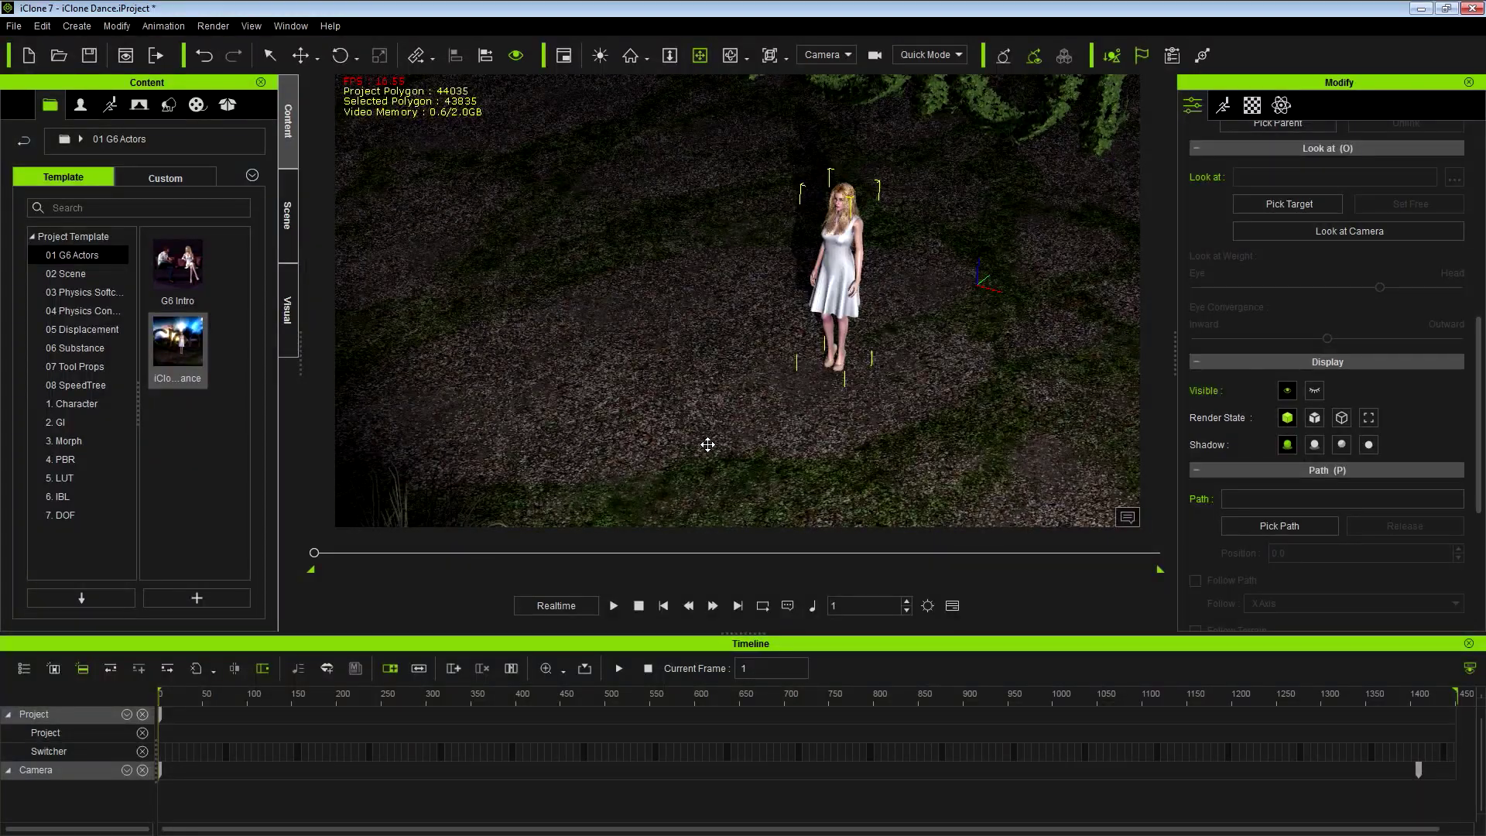
pyautogui.press('space')
pyautogui.moveTo(825, 251); pyautogui.dragTo(838, 238, button='middle')
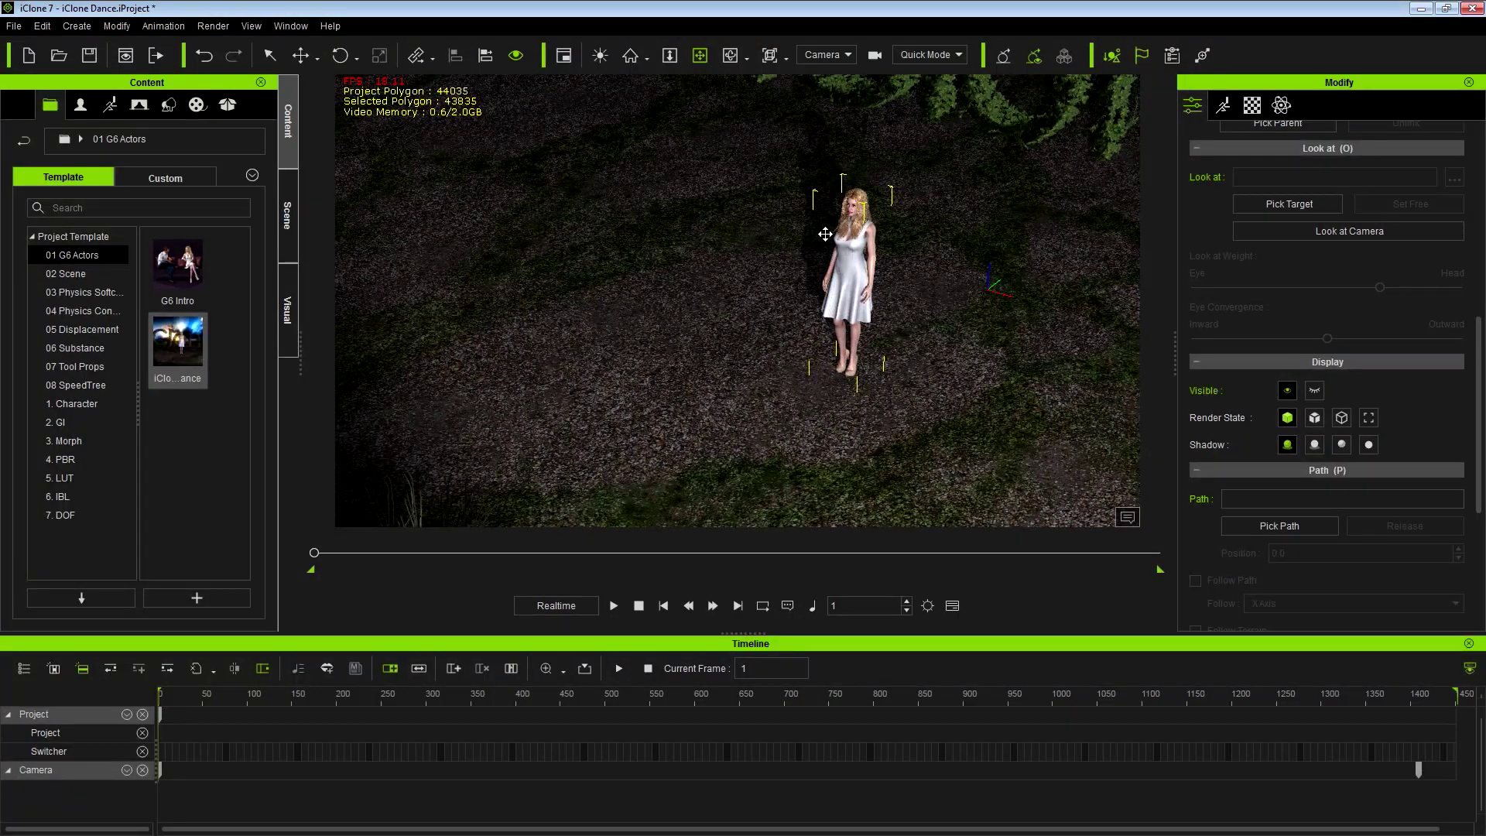
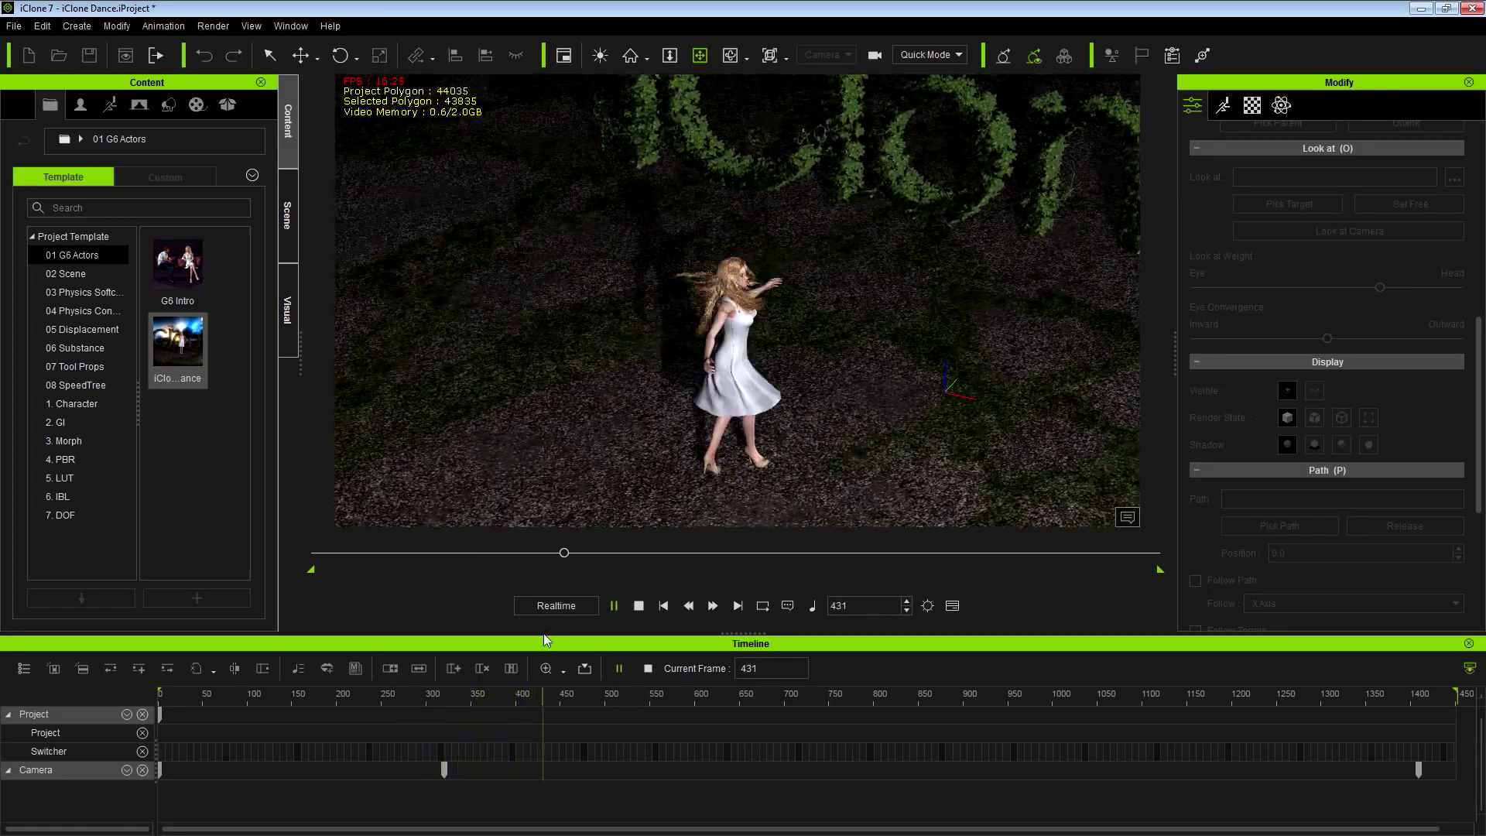
# At frame 536, pan the camera to bring the dancer's whole body into view, and replay from near the second camera key
pyautogui.click(614, 606)
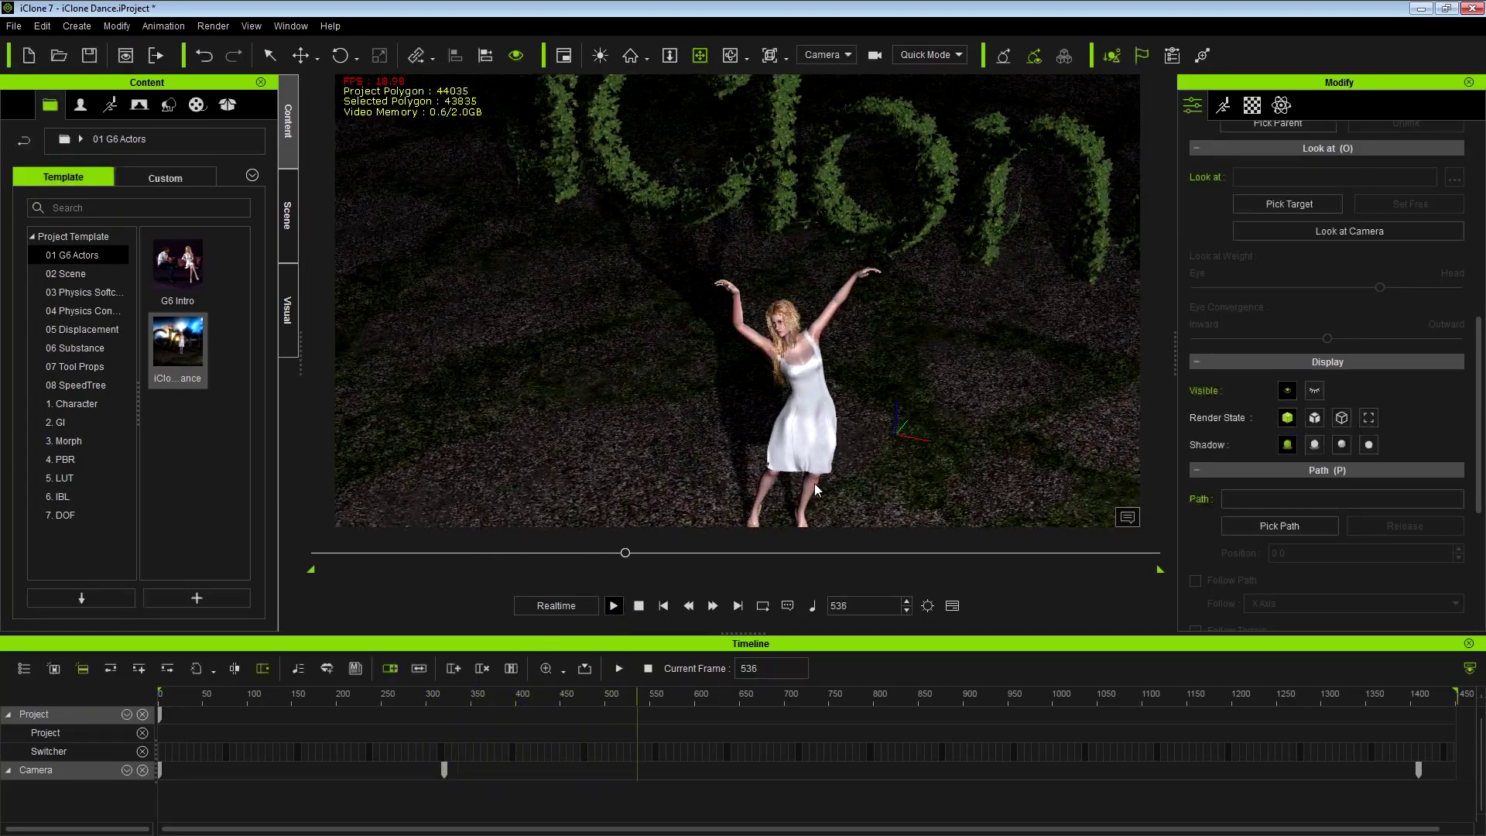
pyautogui.click(804, 370)
pyautogui.moveTo(804, 371); pyautogui.dragTo(833, 339, button='middle')
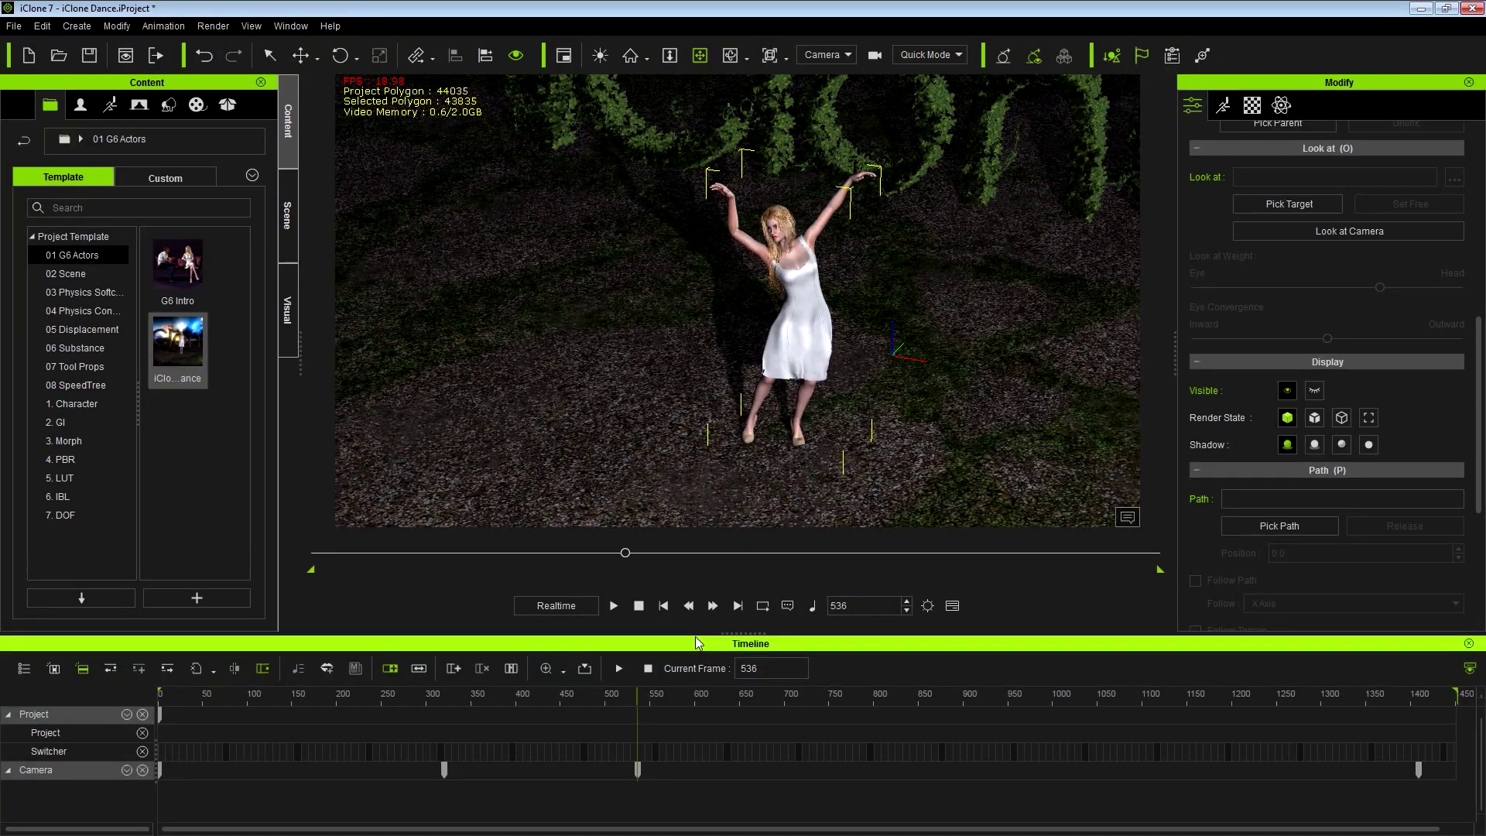
pyautogui.click(450, 697)
pyautogui.press('space')
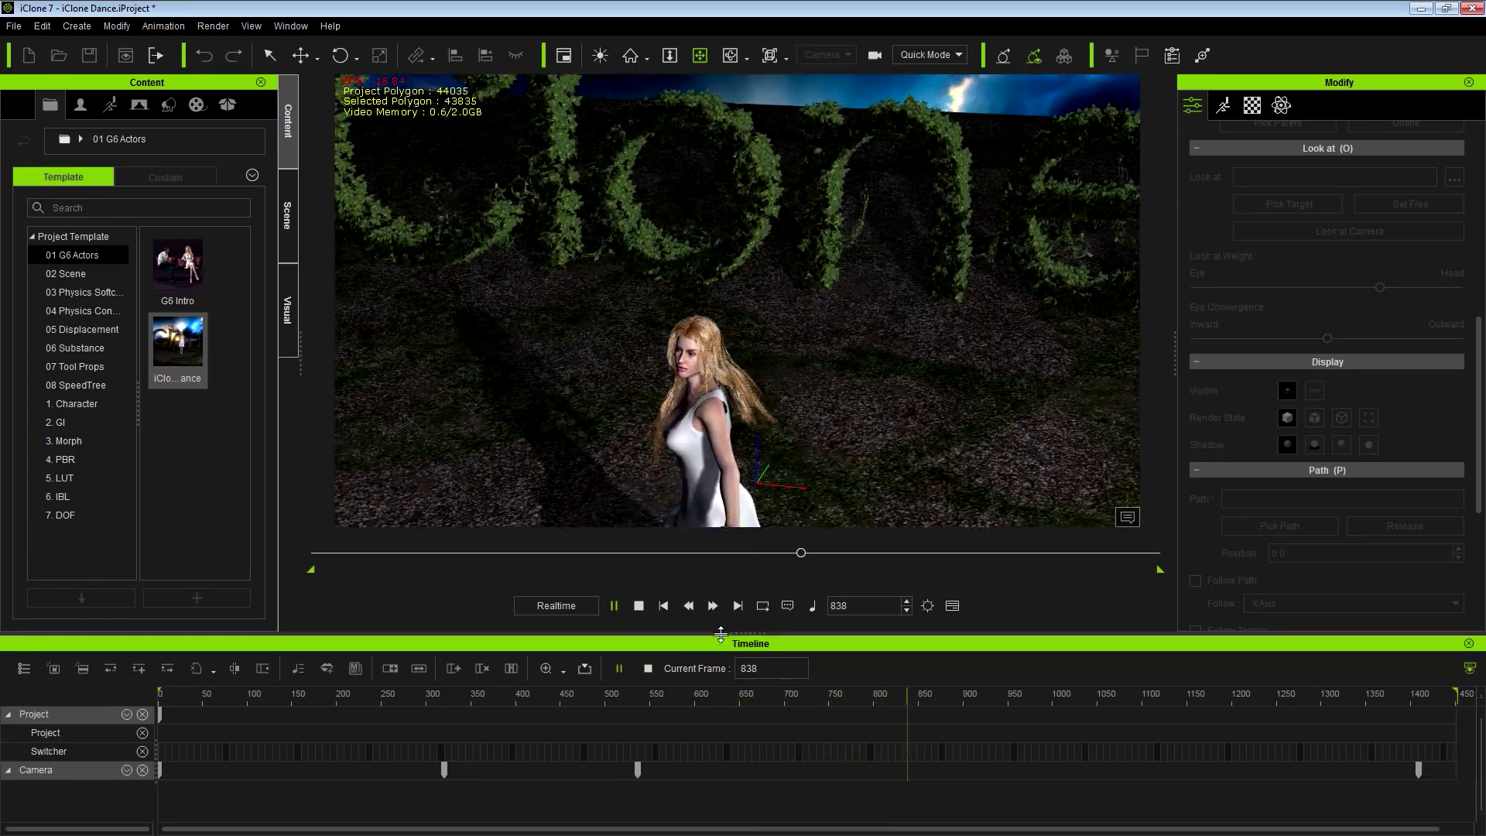
# Try recentring the dancer with the camera at frame 904, and delete that camera key after replaying the move
pyautogui.press('space')
pyautogui.moveTo(566, 468); pyautogui.dragTo(897, 315, button='middle')
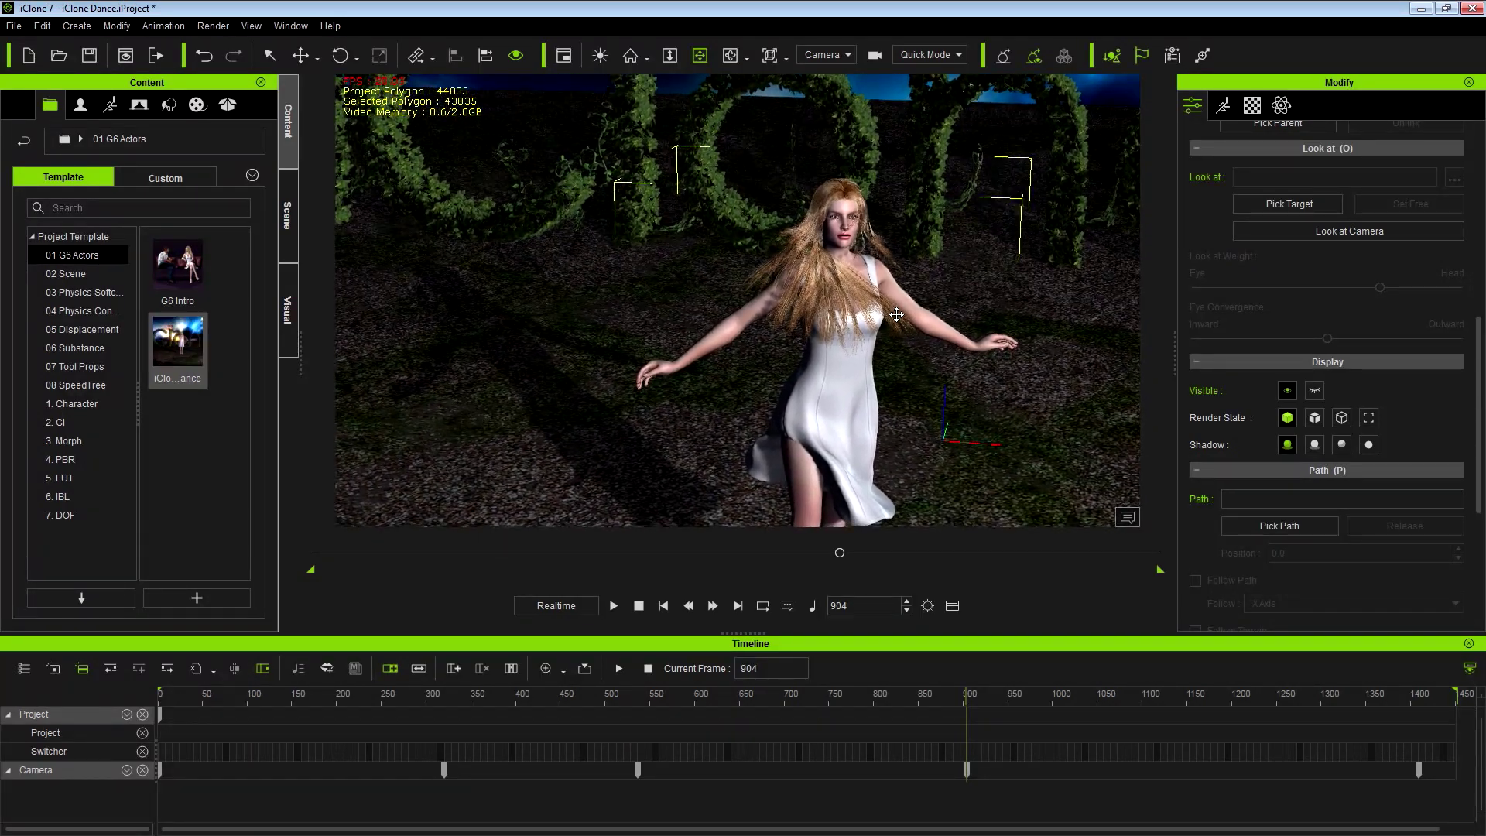
pyautogui.click(639, 695)
pyautogui.press('space')
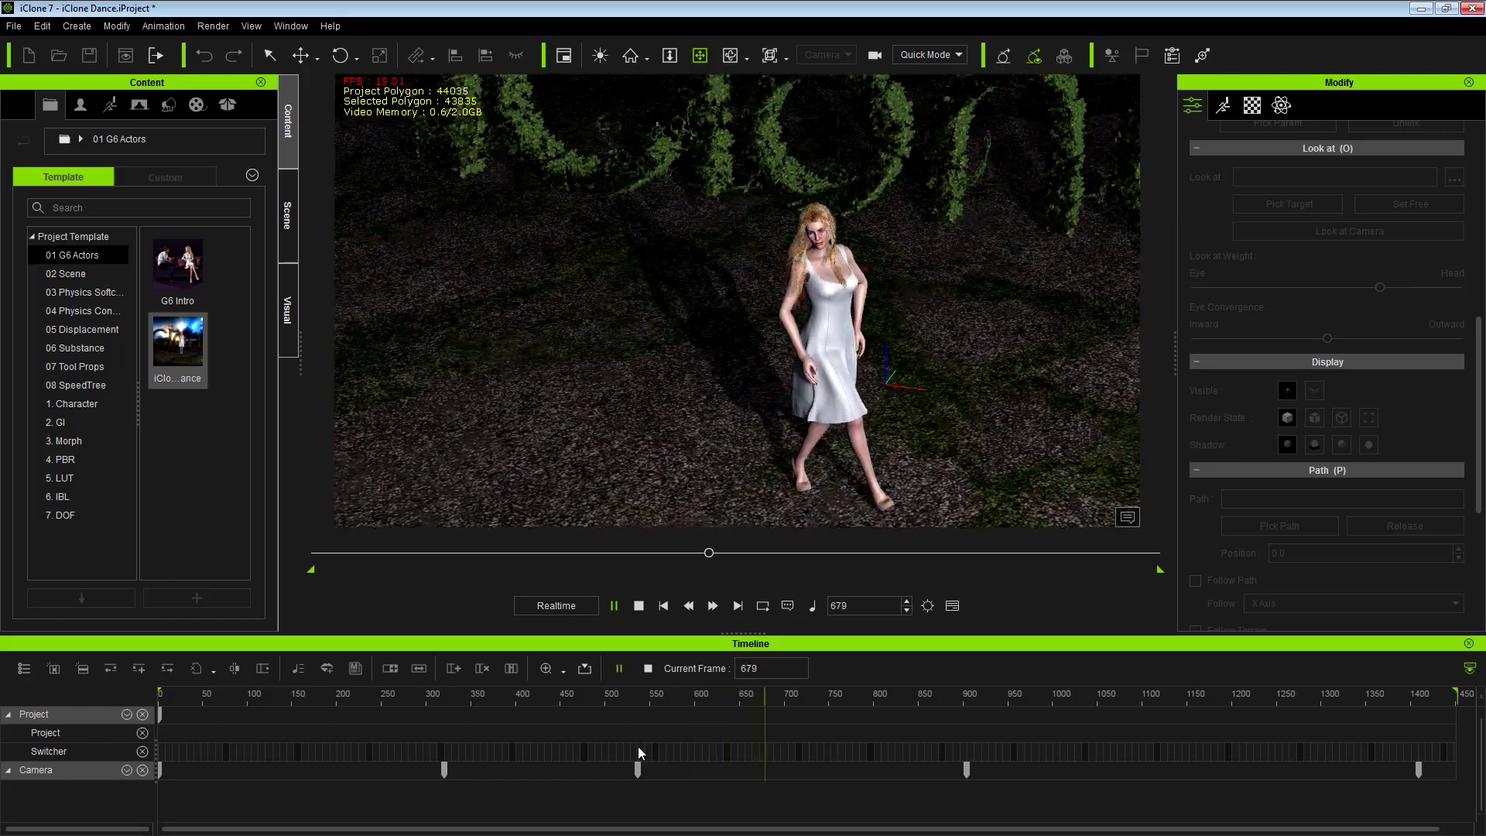
pyautogui.press('space')
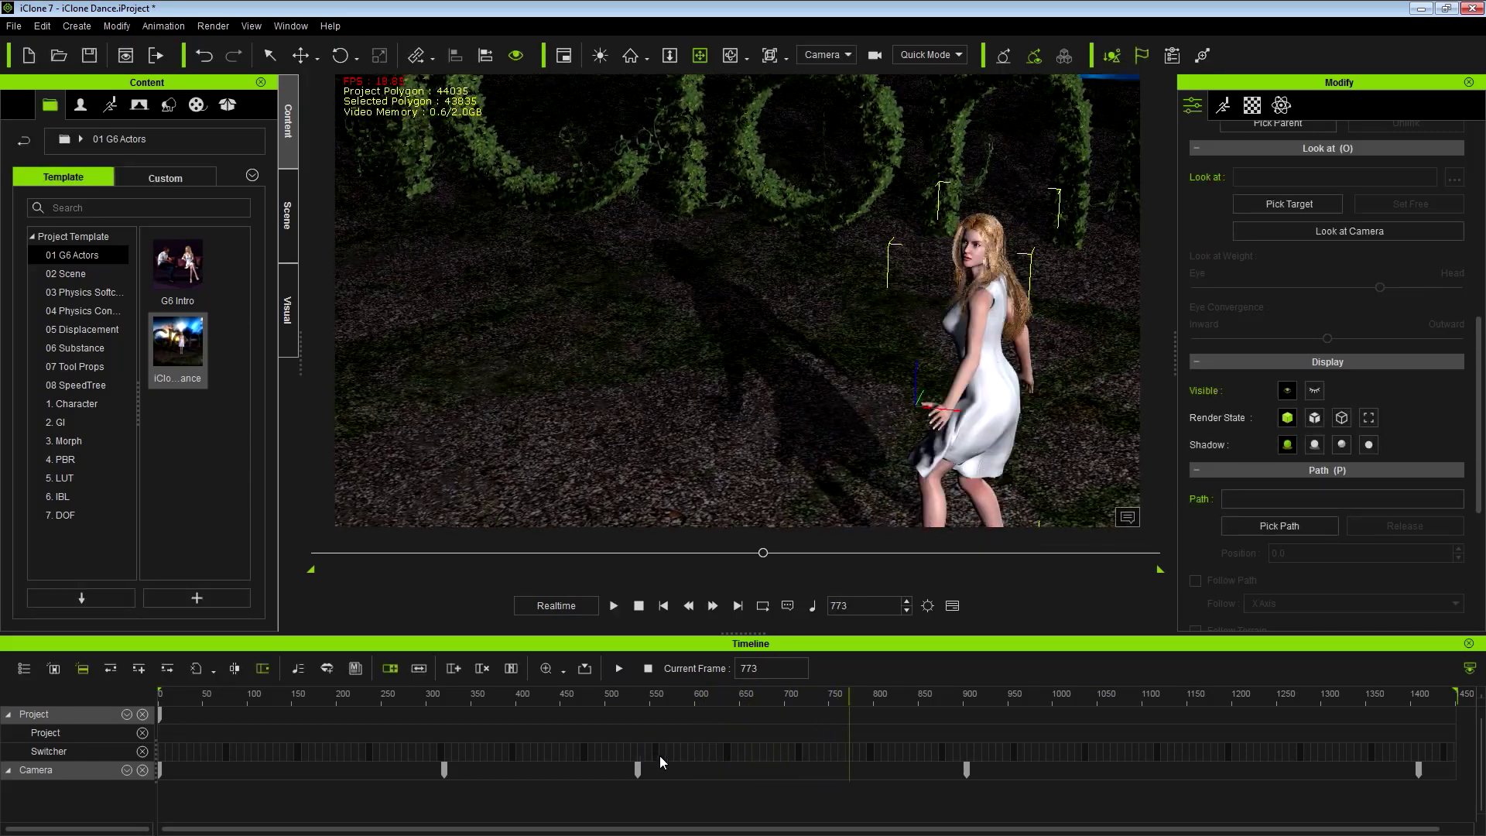
pyautogui.rightClick(968, 769)
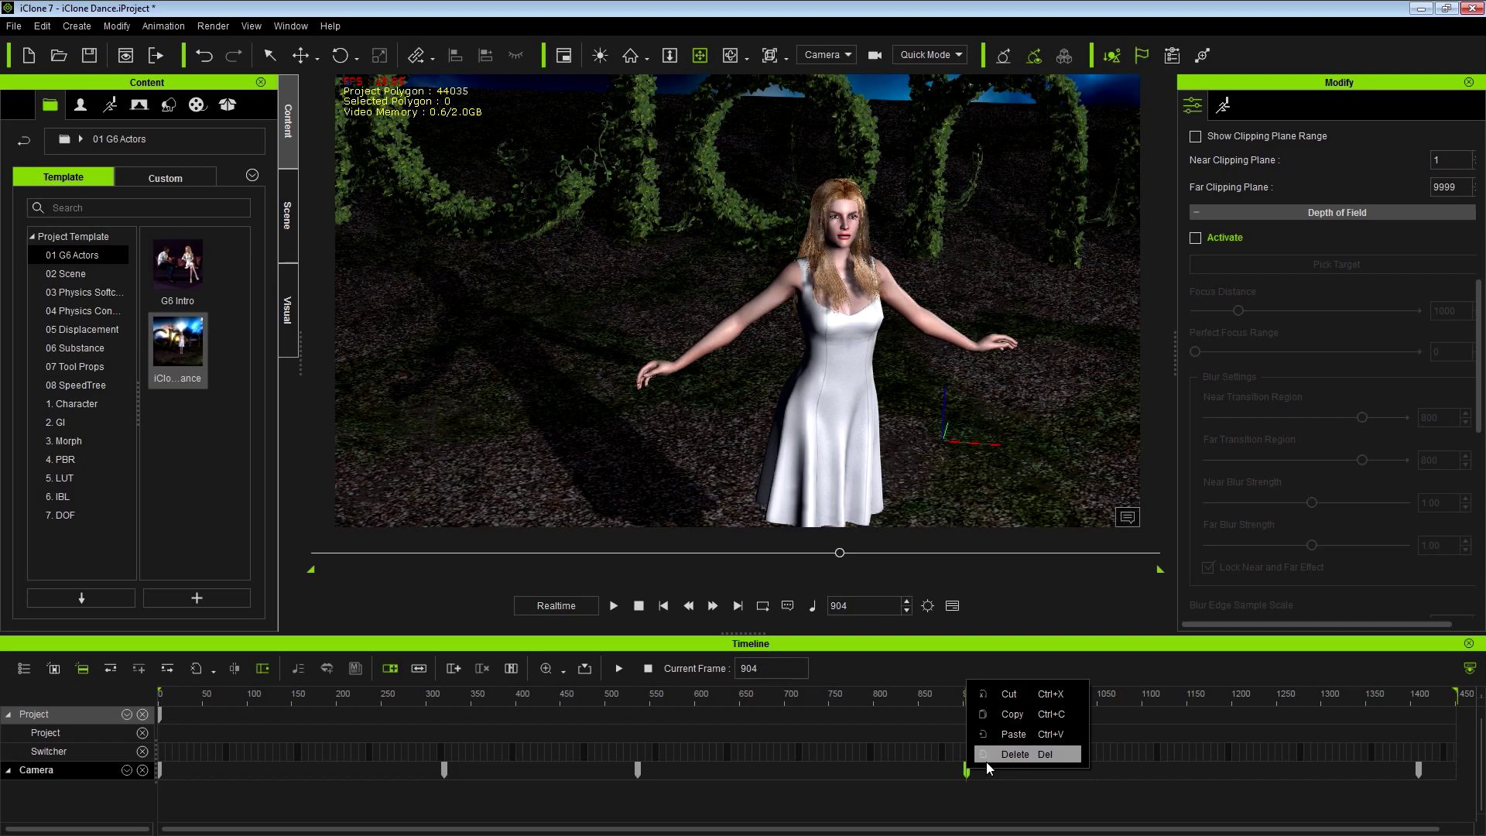
pyautogui.click(990, 761)
# At frame 710, reframe the camera to show the dancer from head to feet, and replay from near the frame 536 key
pyautogui.click(840, 707)
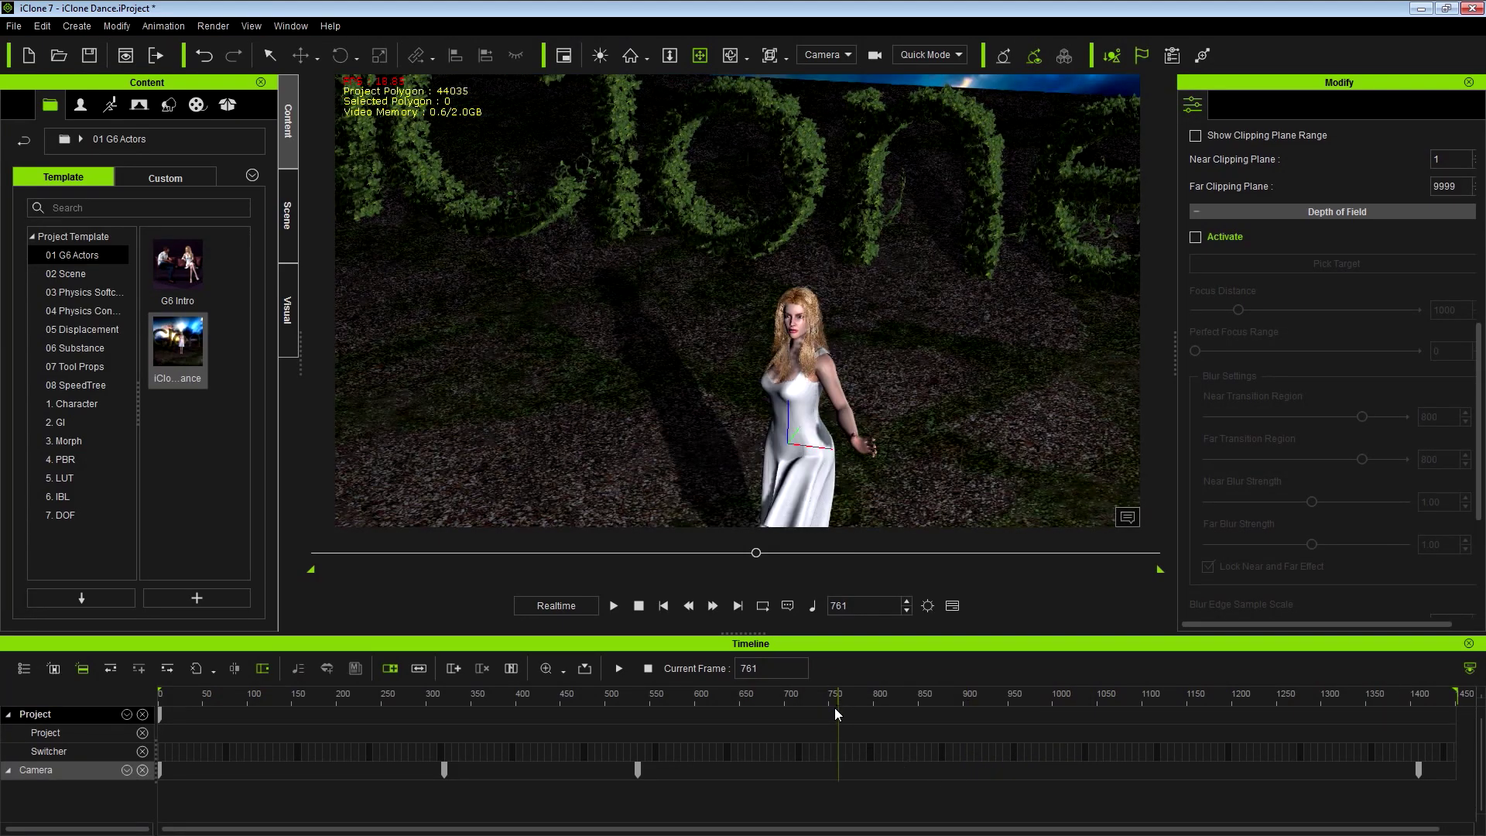
pyautogui.moveTo(699, 702); pyautogui.dragTo(794, 697)
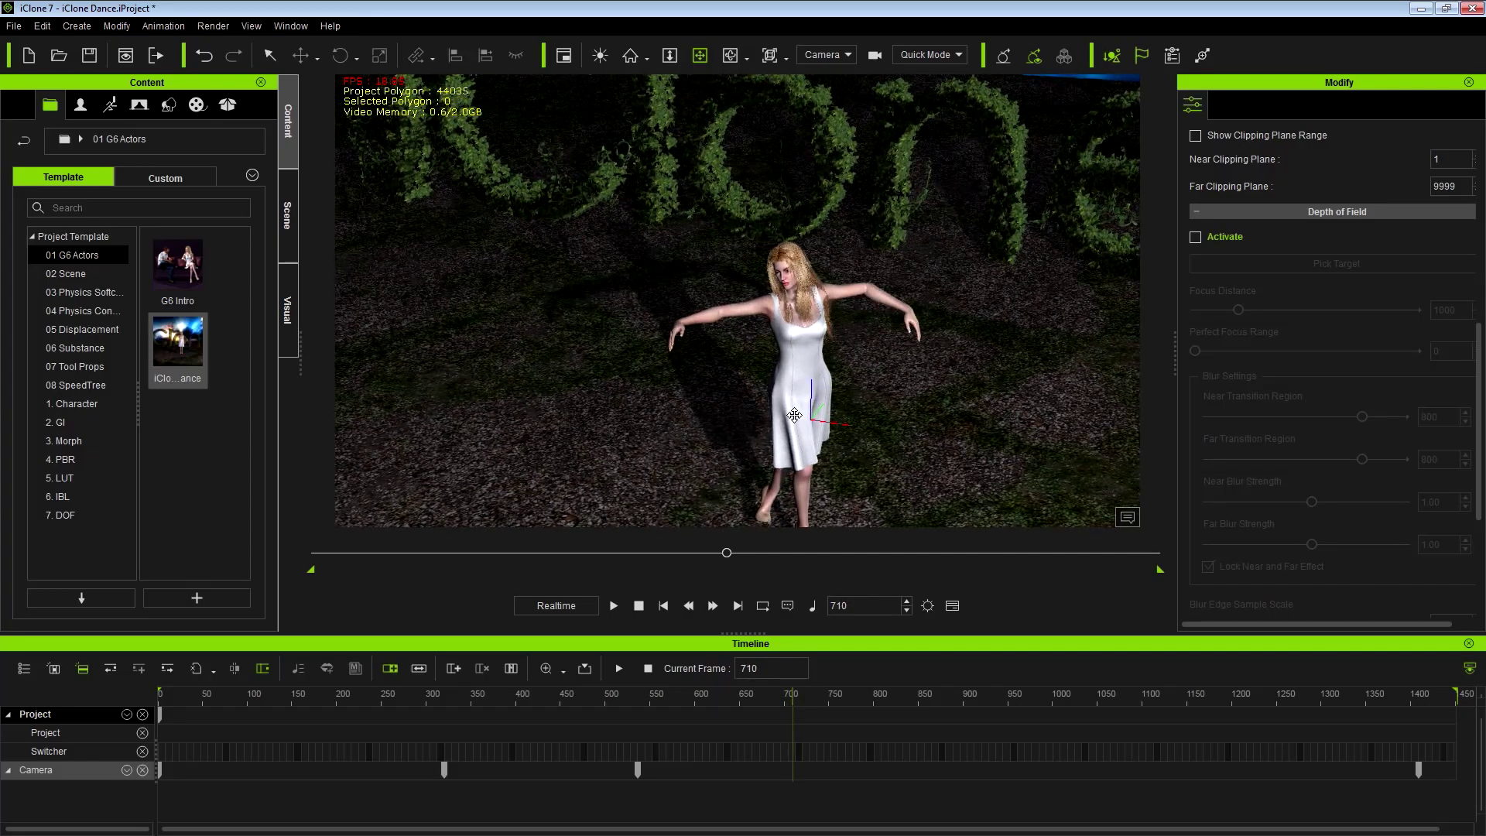
pyautogui.scroll(5, 813, 373)
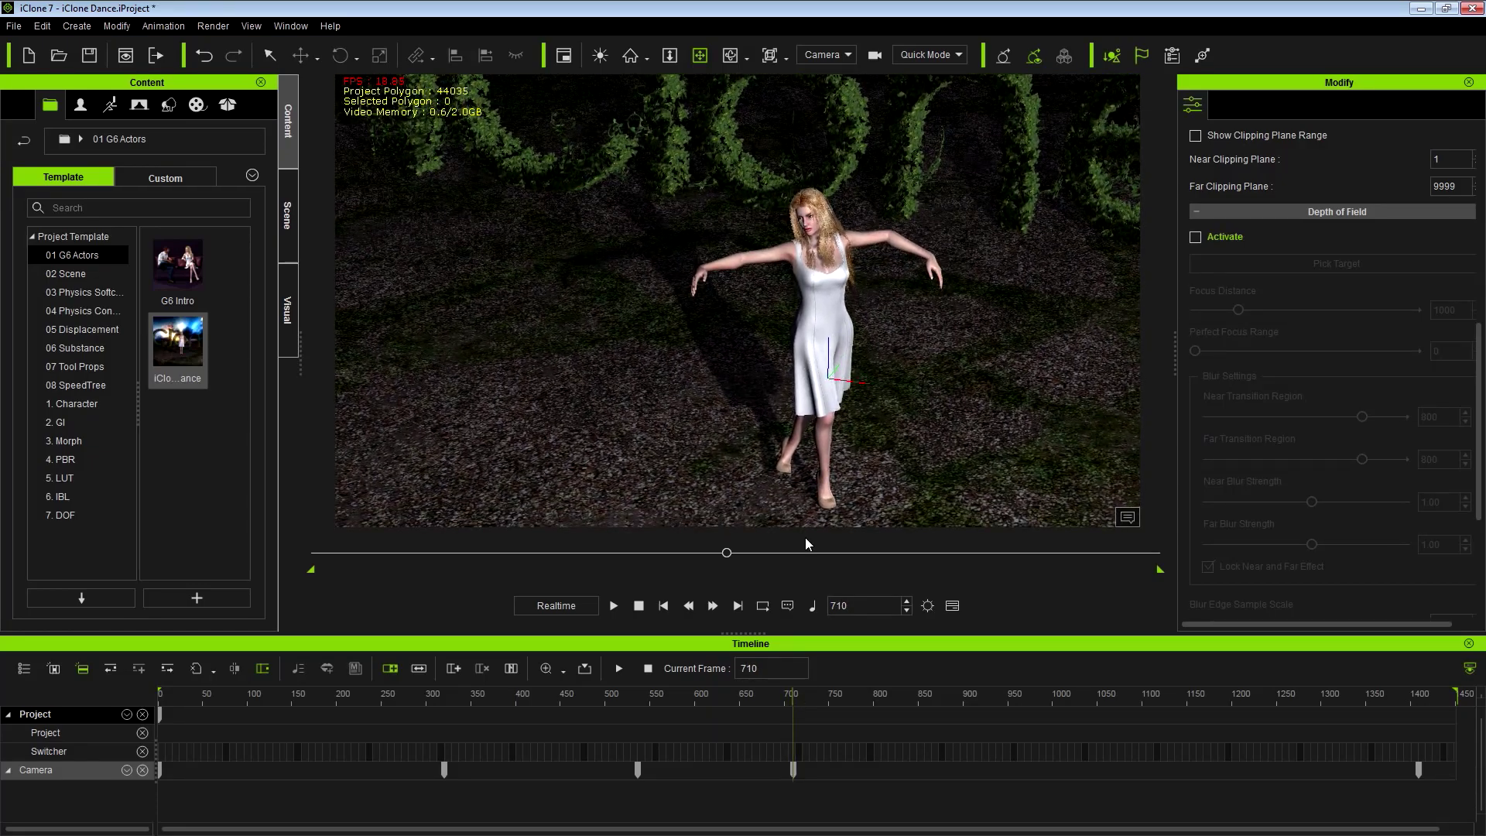
pyautogui.click(653, 699)
pyautogui.press('space')
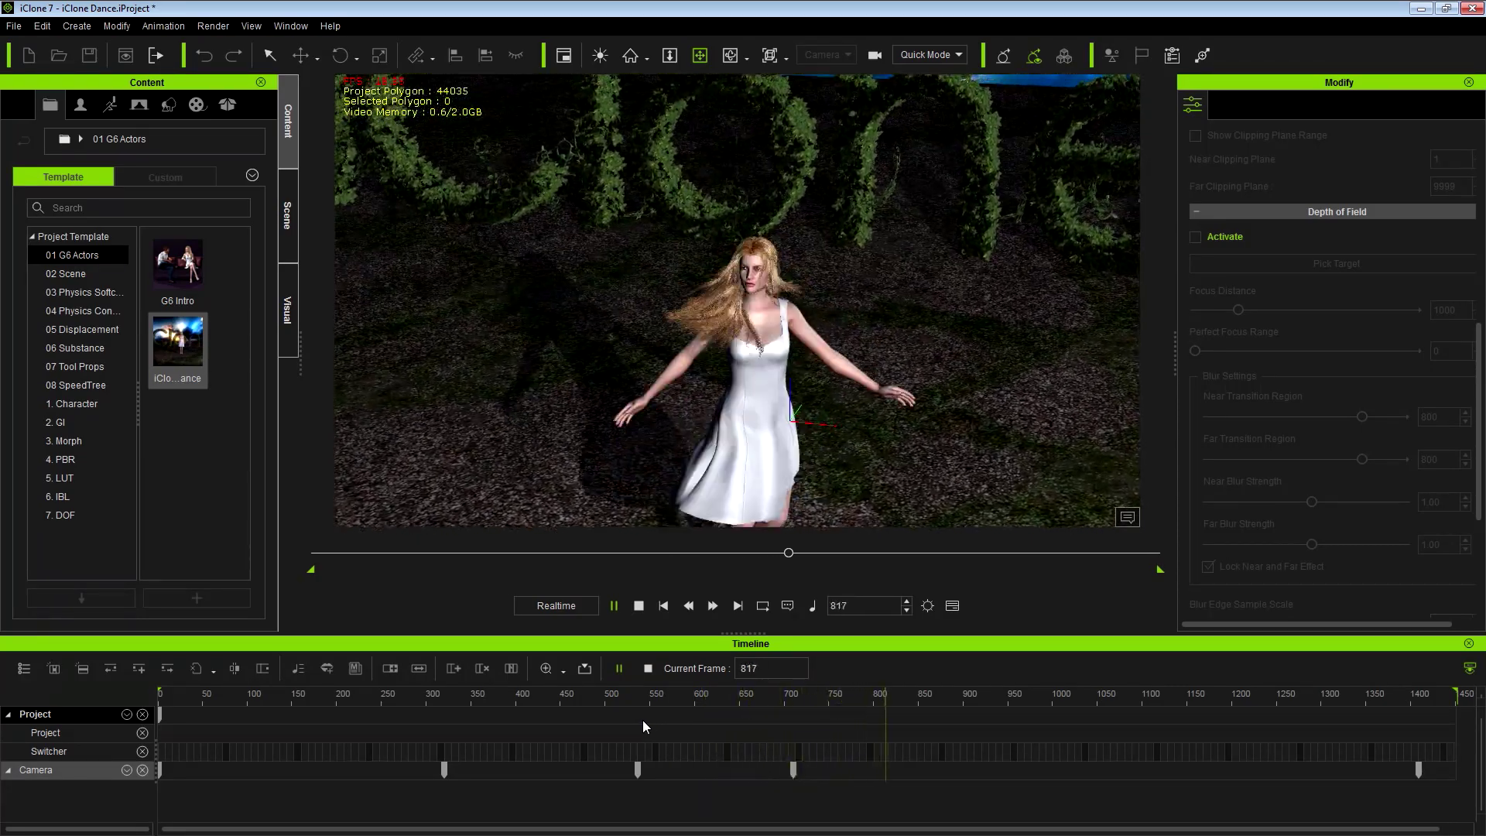
# At frame 906, pan the camera to bring the dancer closer to centre, and play back from frame 709 and from frame 1
pyautogui.press('space')
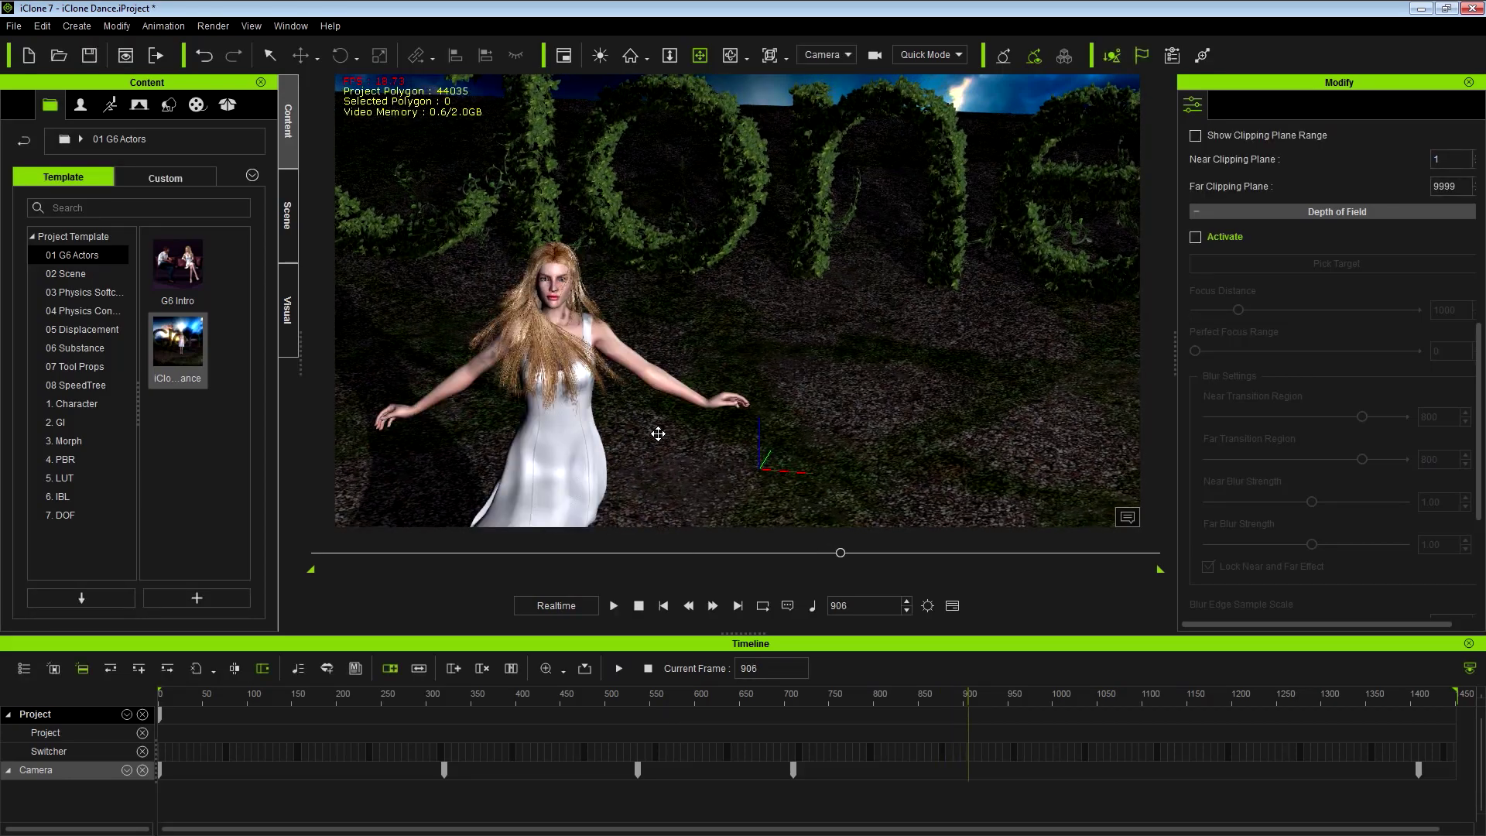
pyautogui.moveTo(754, 395); pyautogui.dragTo(841, 371, button='middle')
pyautogui.click(790, 698)
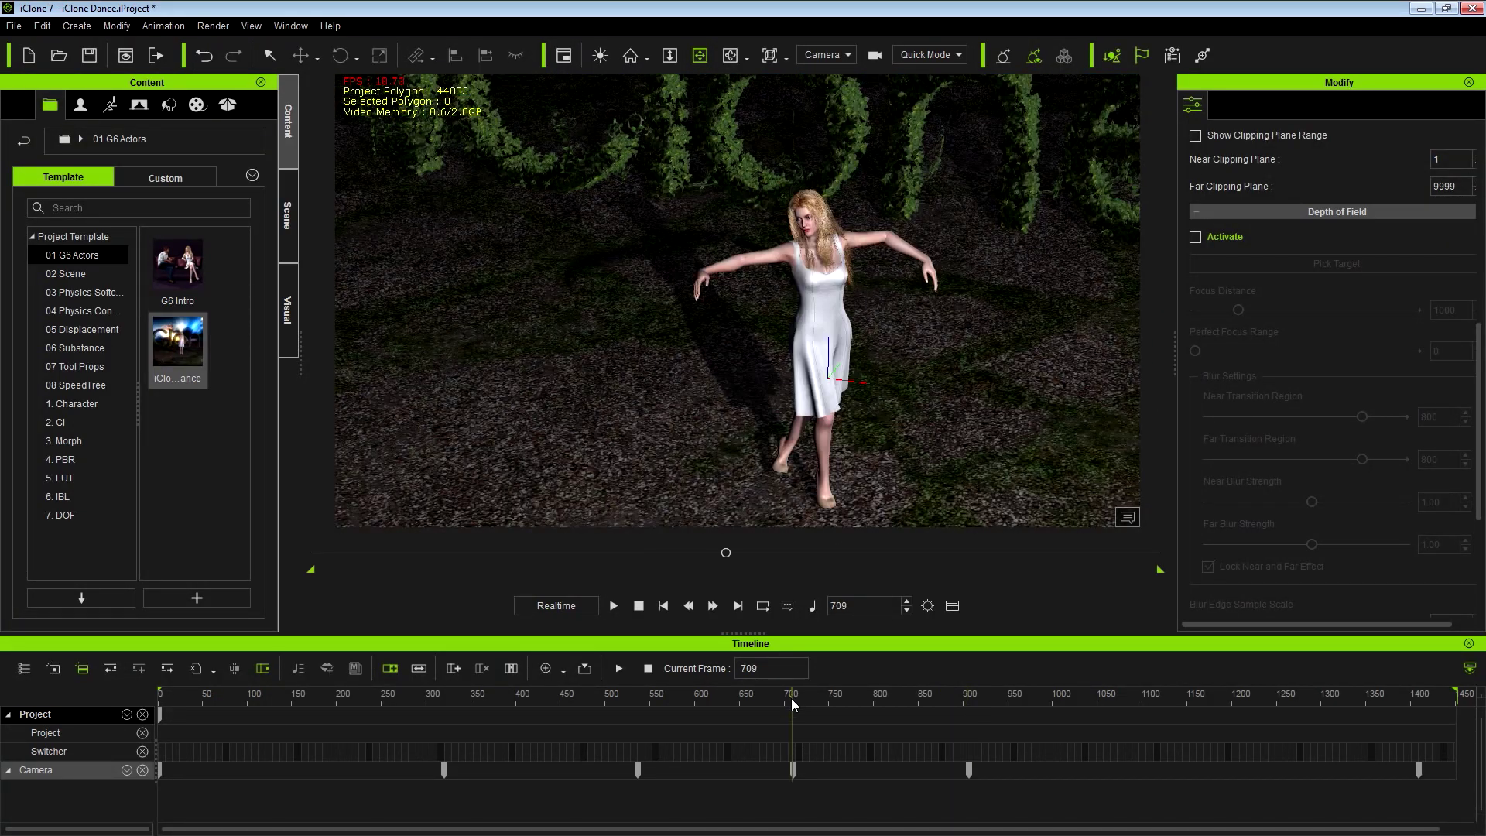
pyautogui.press('space')
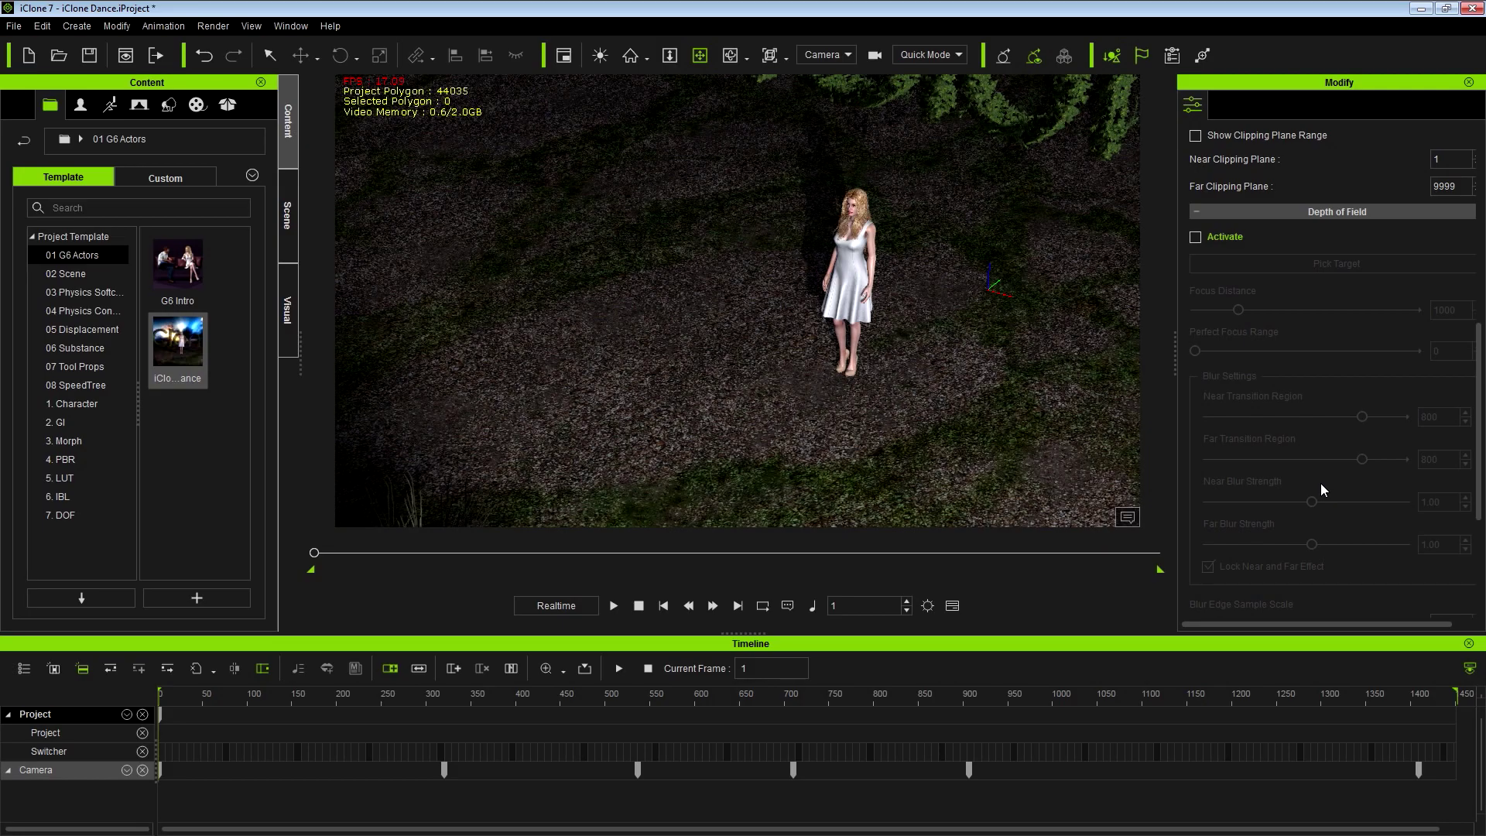
pyautogui.press('space')
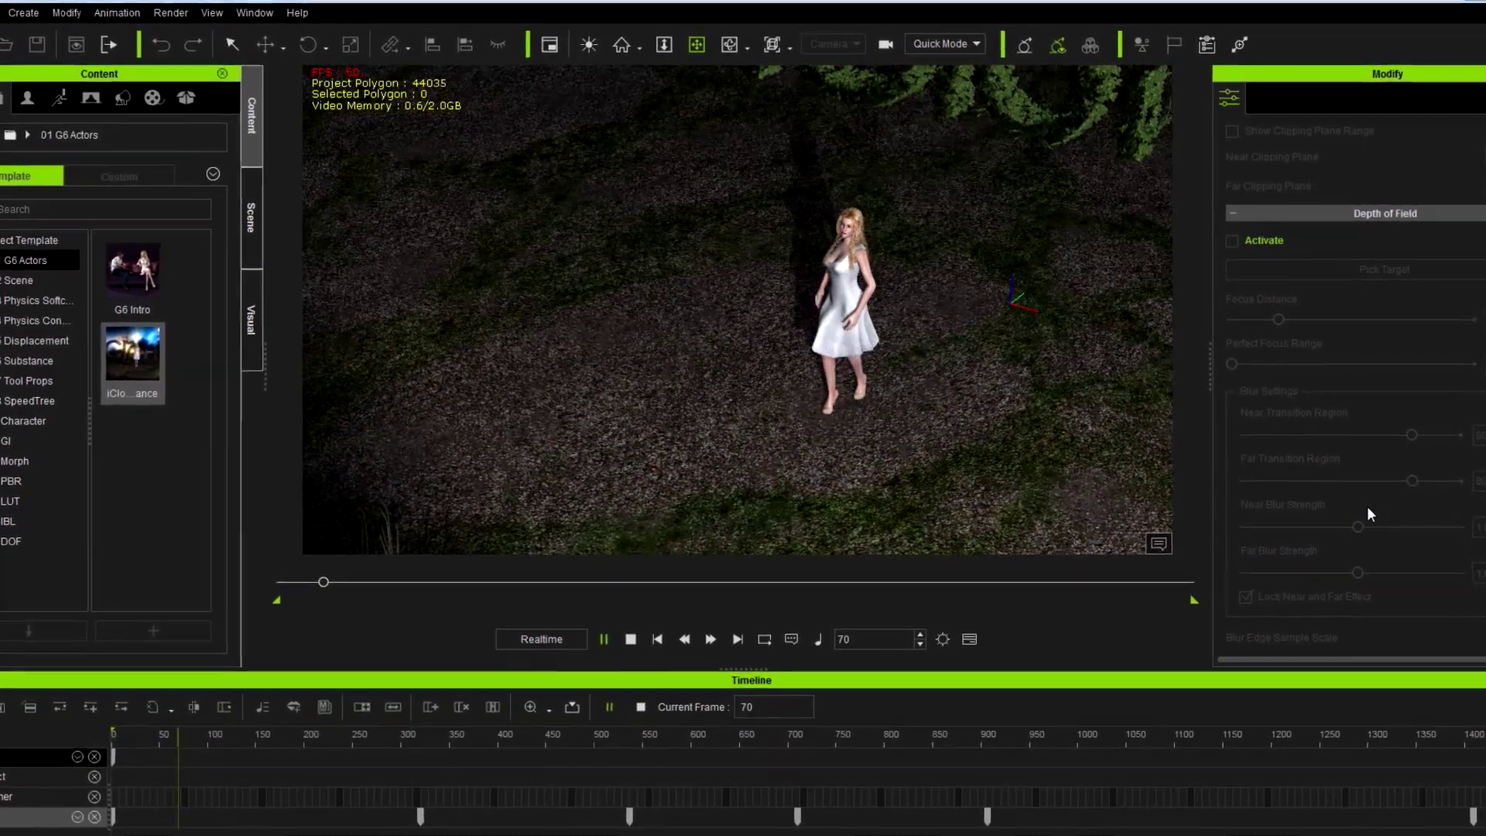